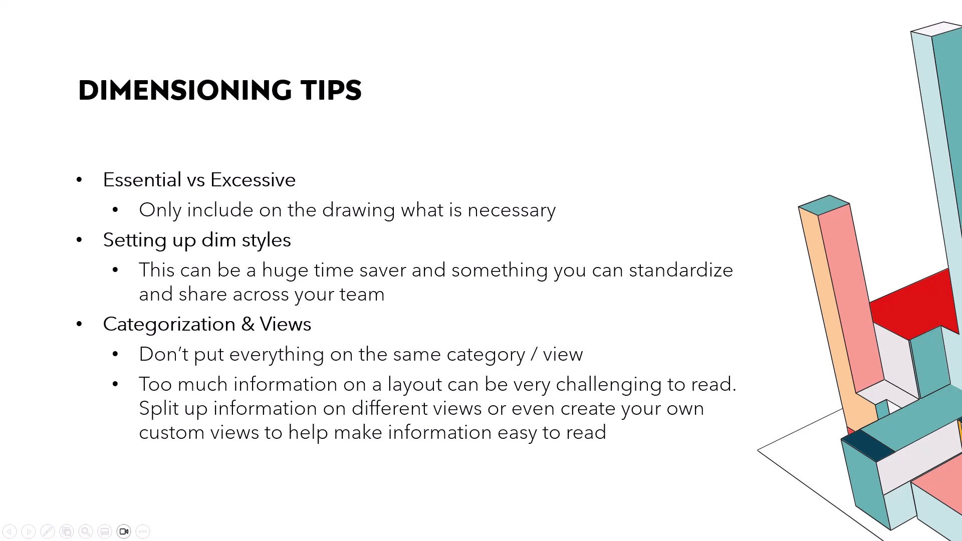
Switch to the CET drawing and examine the office floor plan in the Normal and Furniture views.
{"action": "key", "text": "alt+Tab"}
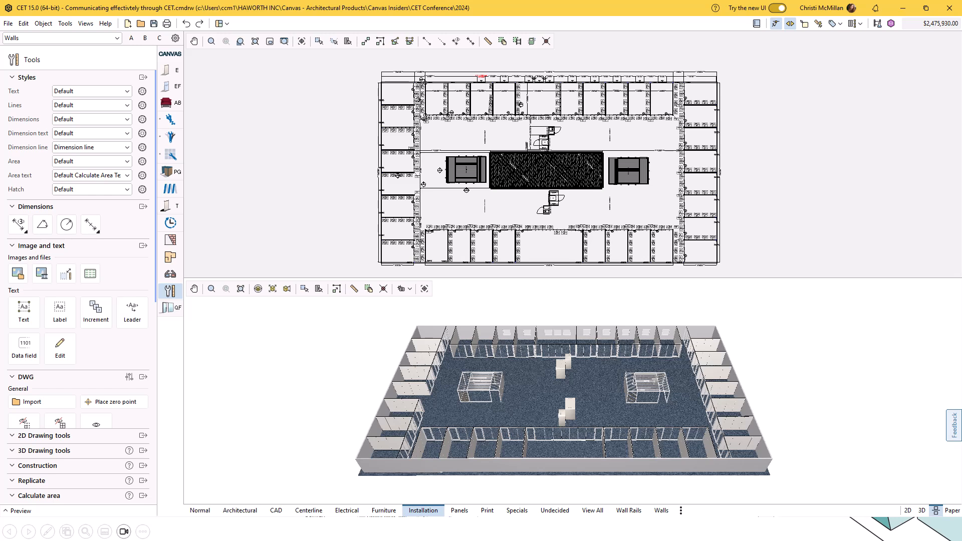
{"action": "left_click", "coordinate": [200, 510]}
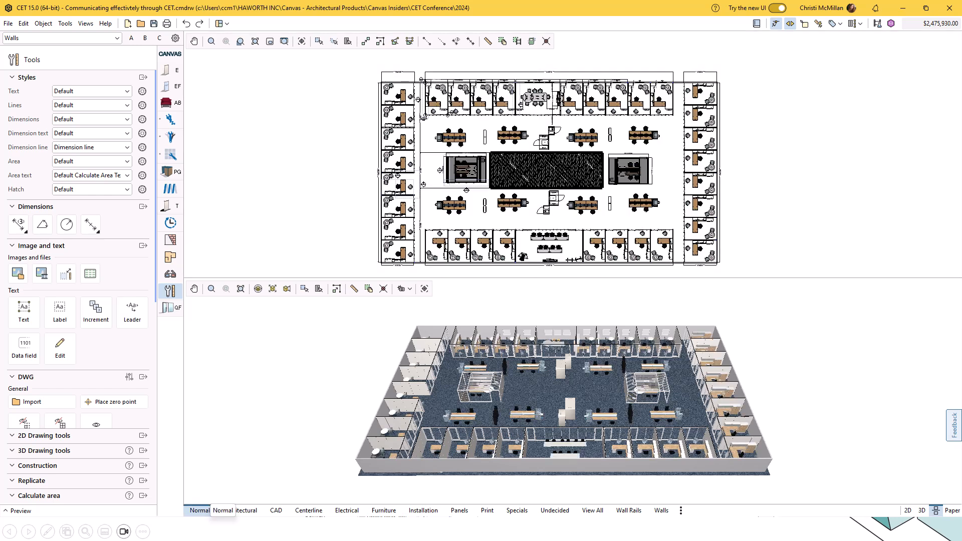
{"action": "scroll", "coordinate": [525, 77], "scroll_direction": "up", "scroll_amount": 4}
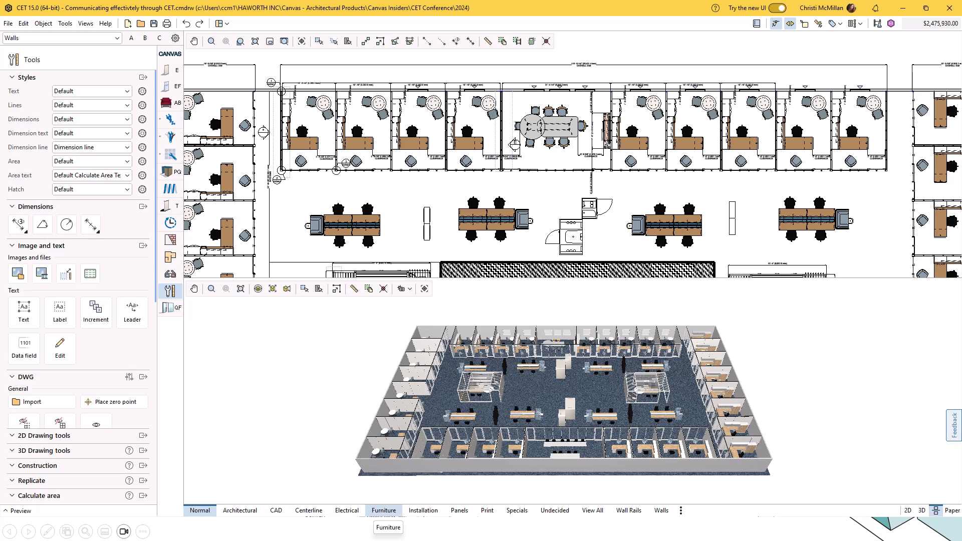
{"action": "left_click", "coordinate": [384, 510]}
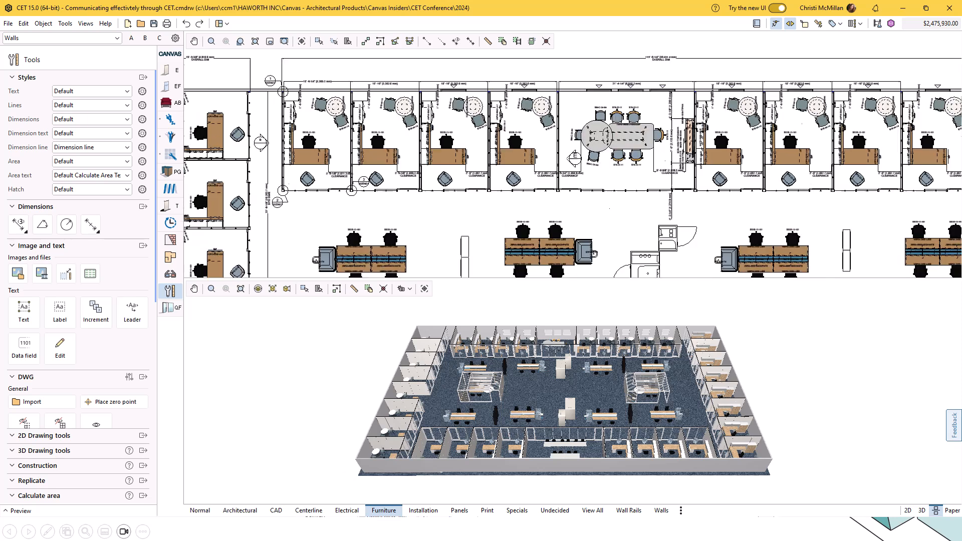
{"action": "scroll", "coordinate": [275, 92], "scroll_direction": "up", "scroll_amount": 3}
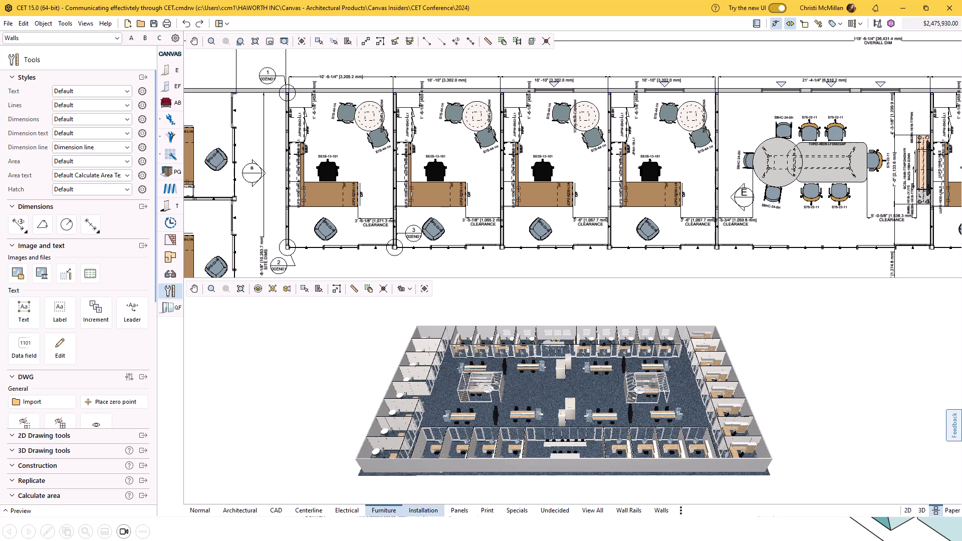
Compare the plan in the Installation, Centerline and Electrical views, including the routing note beside the electrical wall.
{"action": "left_click", "coordinate": [423, 510]}
{"action": "scroll", "coordinate": [471, 121], "scroll_direction": "down", "scroll_amount": 3}
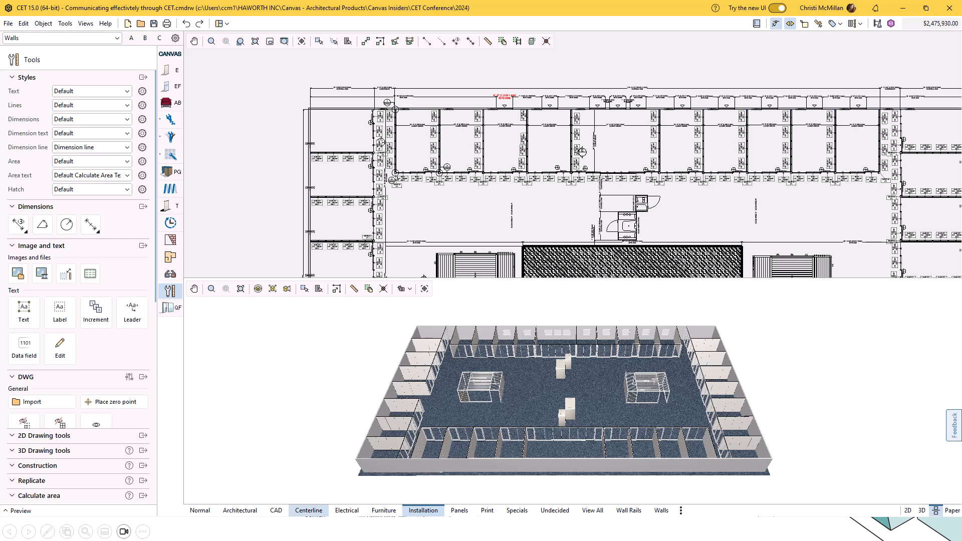
{"action": "left_click", "coordinate": [309, 510]}
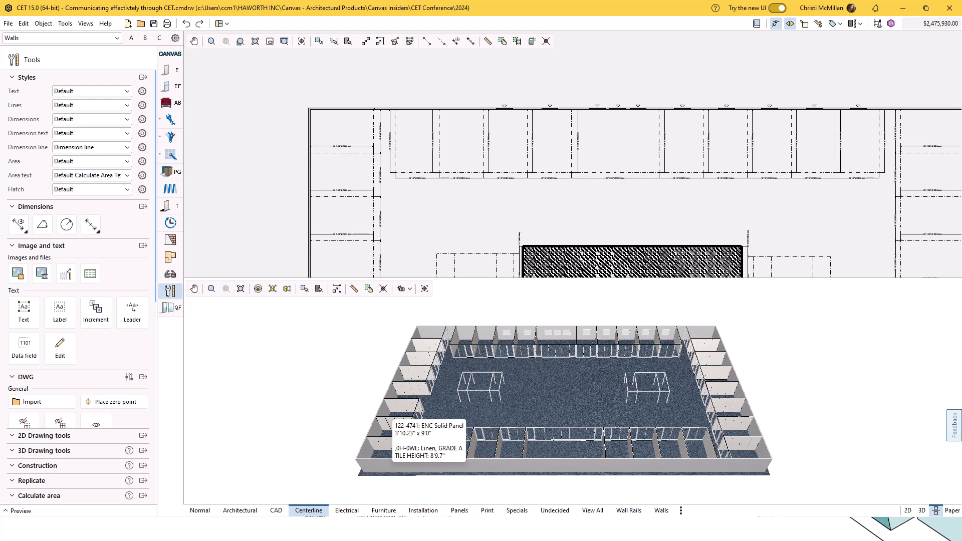
{"action": "left_click", "coordinate": [347, 511]}
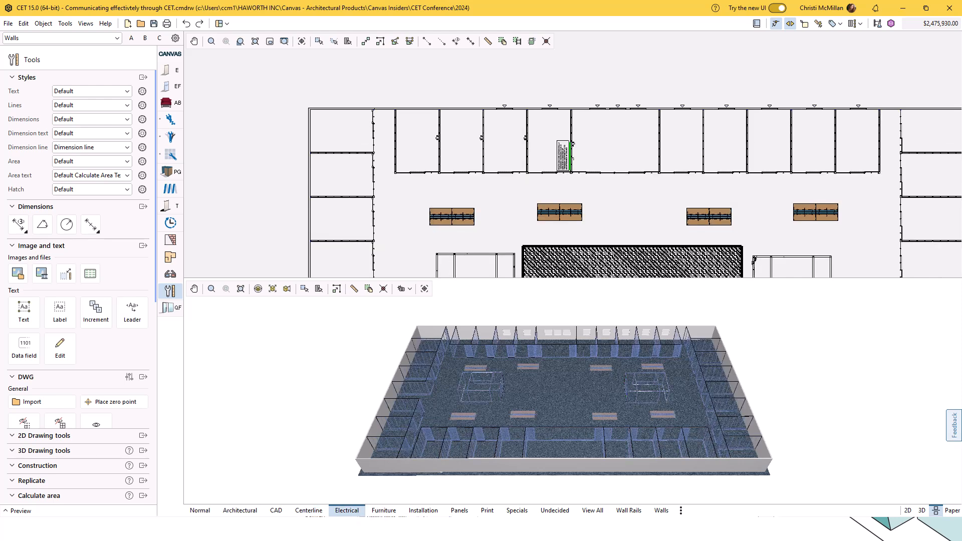
{"action": "scroll", "coordinate": [585, 159], "scroll_direction": "up", "scroll_amount": 8}
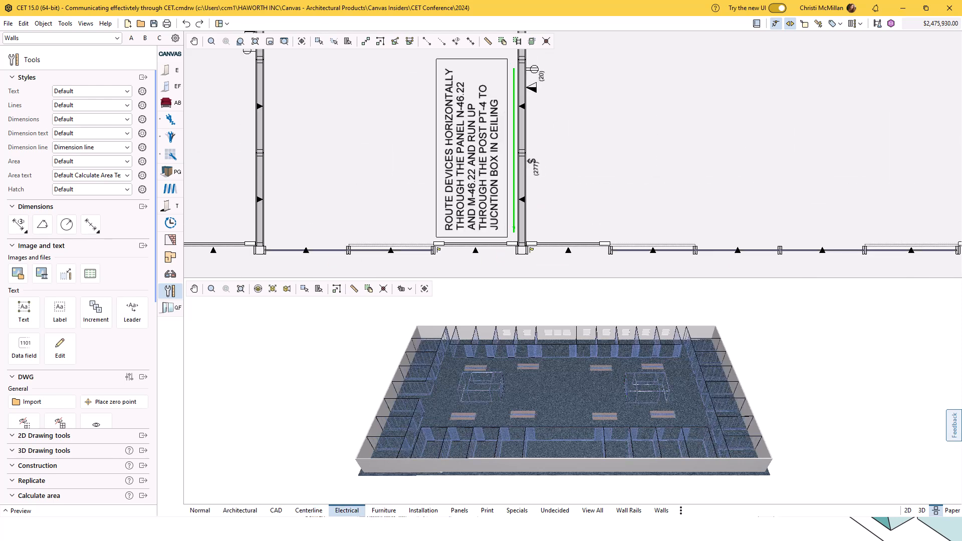
{"action": "scroll", "coordinate": [481, 152], "scroll_direction": "down", "scroll_amount": 8}
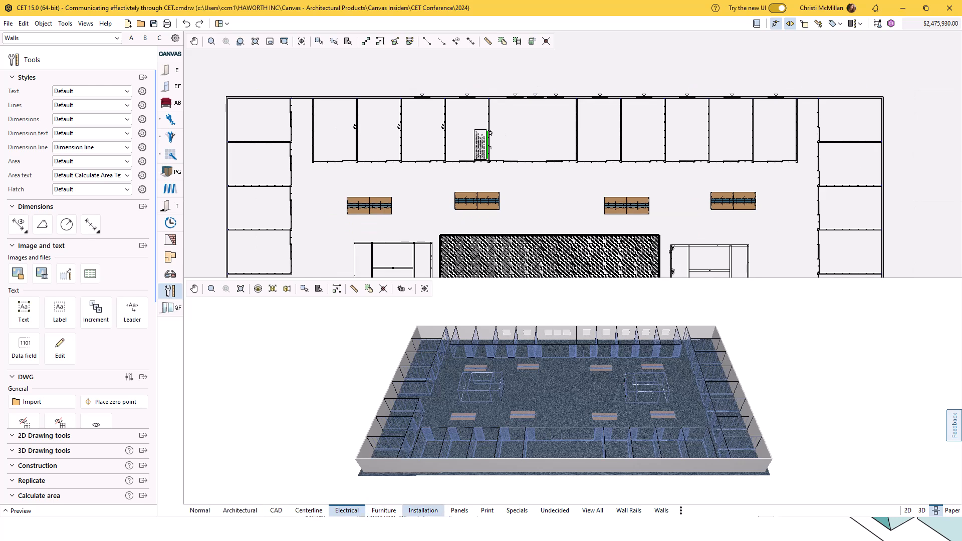
Show the Installation view and select the 4'-0" site dimension above the window between the two CMPRSTR labels.
{"action": "left_click", "coordinate": [423, 511]}
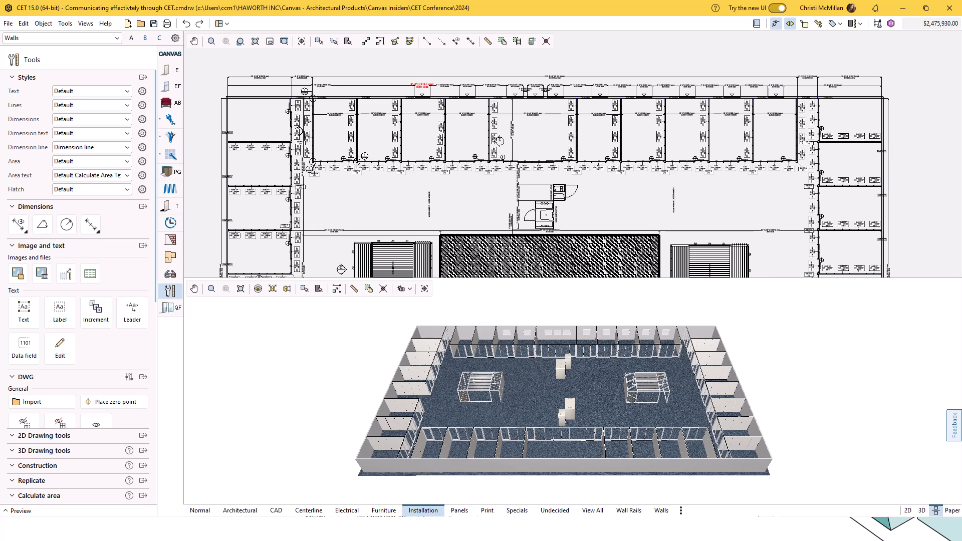
{"action": "scroll", "coordinate": [457, 81], "scroll_direction": "up", "scroll_amount": 10}
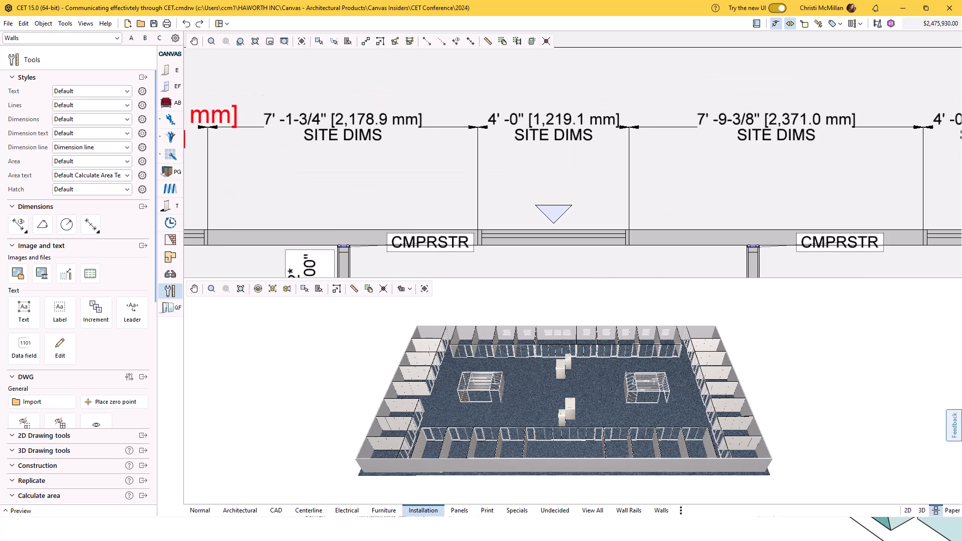
{"action": "left_click", "coordinate": [556, 136]}
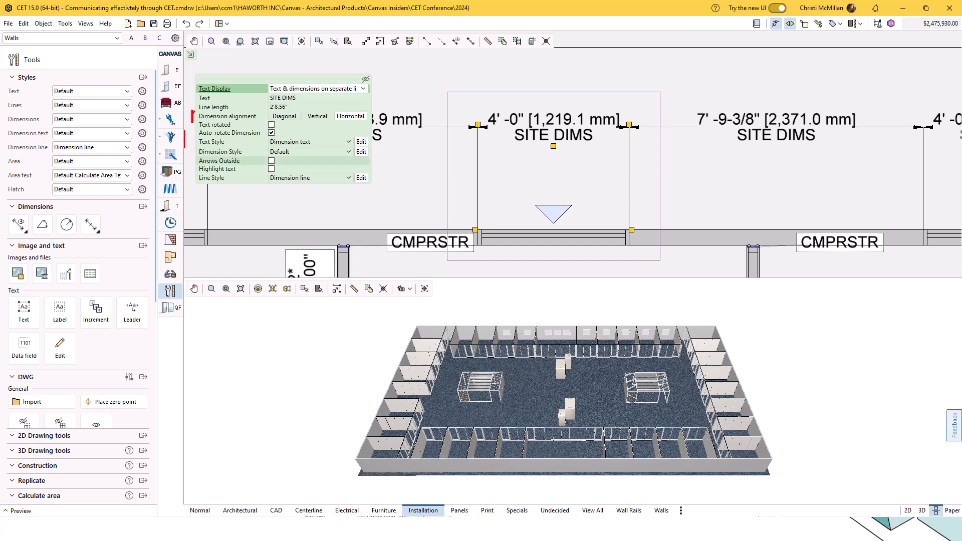
Try the HOLD TO and SITE DIMS text styles on the selected window dimension.
{"action": "left_click", "coordinate": [348, 142]}
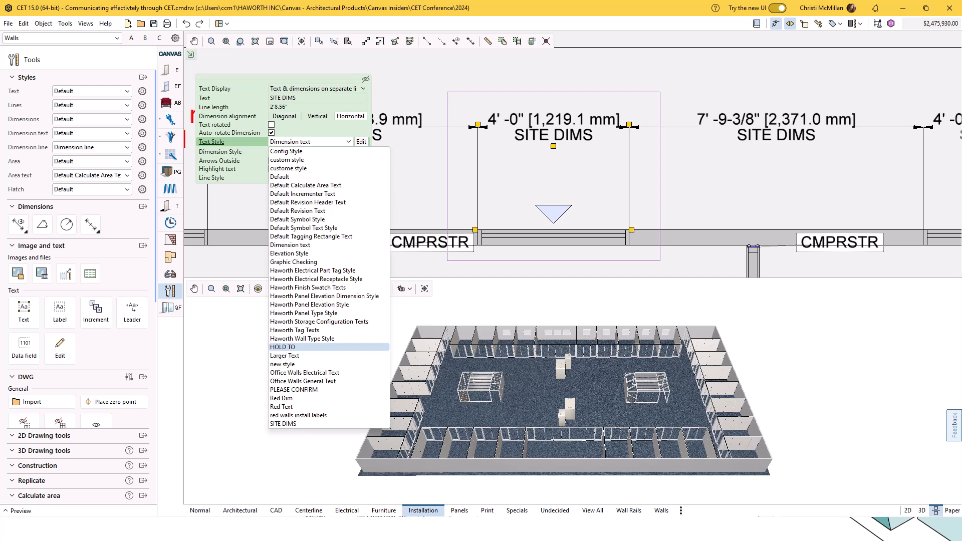
{"action": "left_click", "coordinate": [283, 346]}
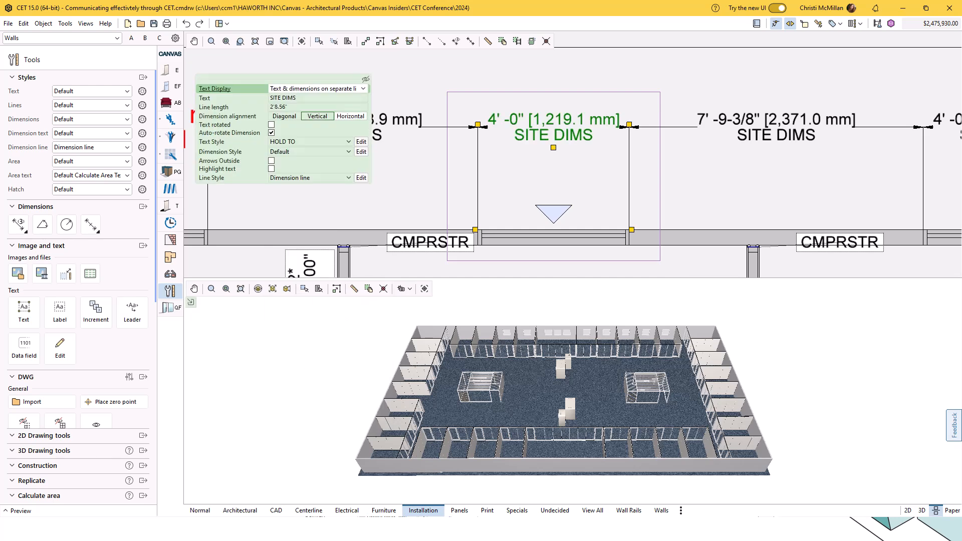
{"action": "left_click", "coordinate": [348, 142]}
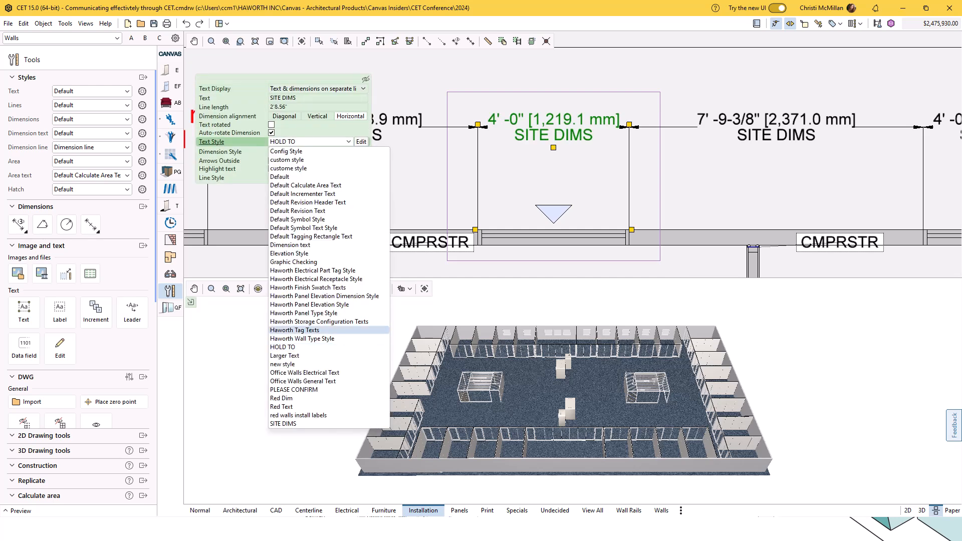
{"action": "left_click", "coordinate": [283, 424]}
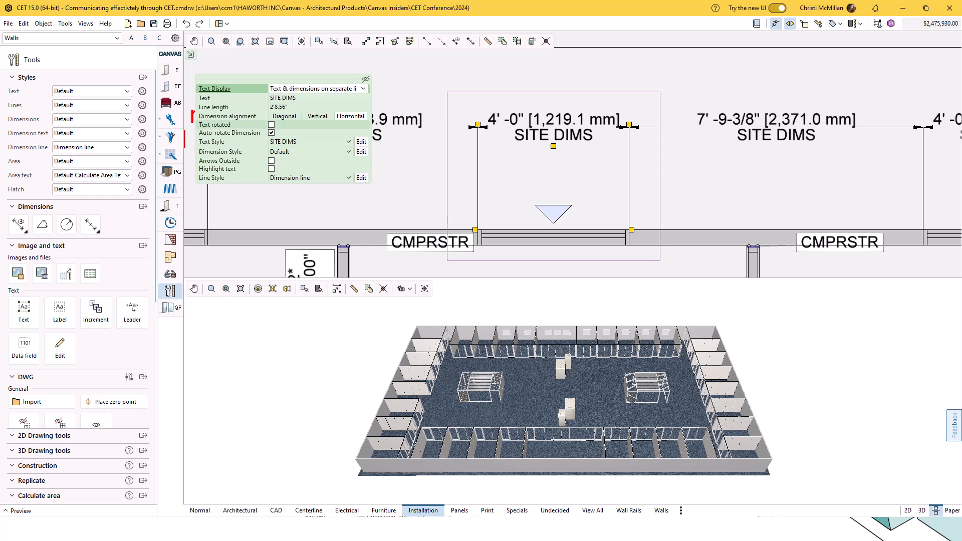
Set the selected window dimension's text style to PLEASE CONFIRM and deselect it.
{"action": "left_click", "coordinate": [348, 142]}
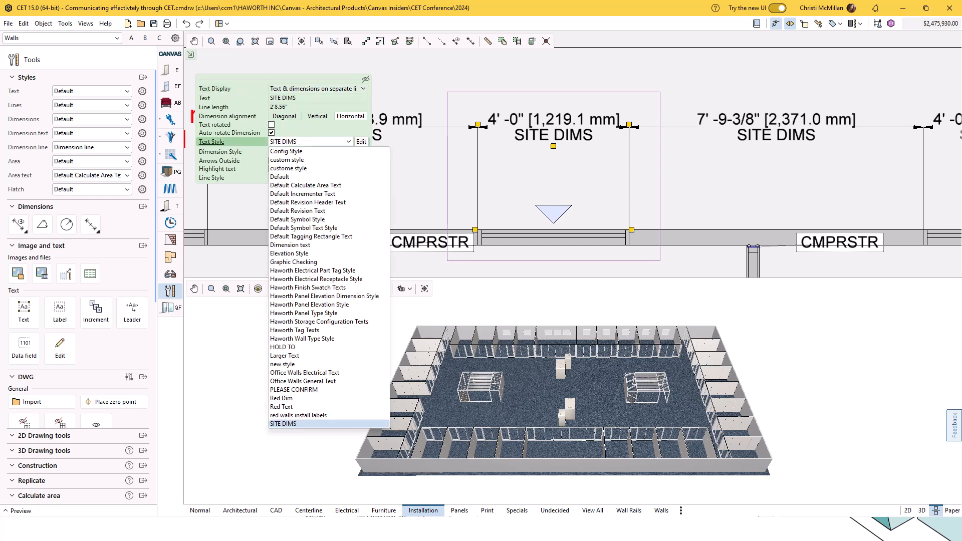
{"action": "left_click", "coordinate": [294, 389]}
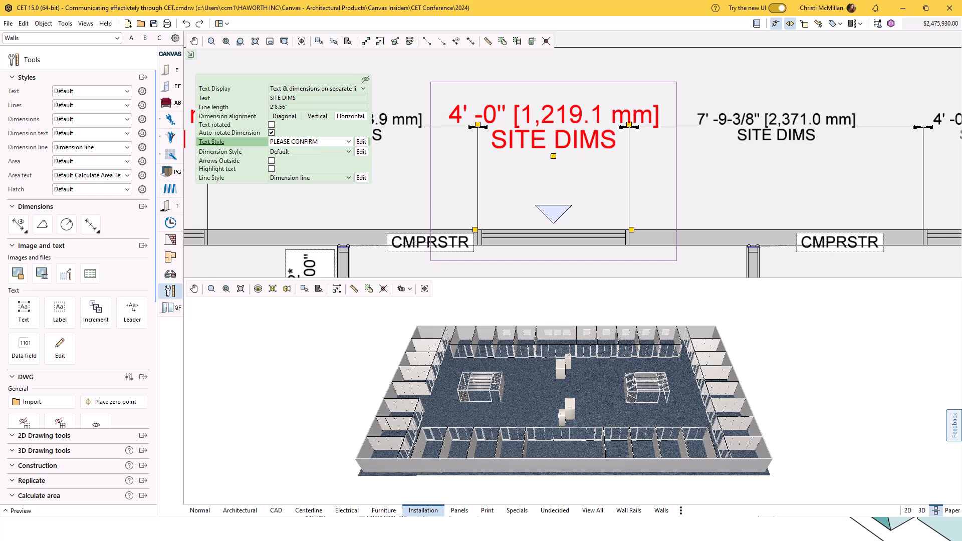
{"action": "scroll", "coordinate": [648, 119], "scroll_direction": "down", "scroll_amount": 6}
{"action": "scroll", "coordinate": [697, 119], "scroll_direction": "up", "scroll_amount": 1}
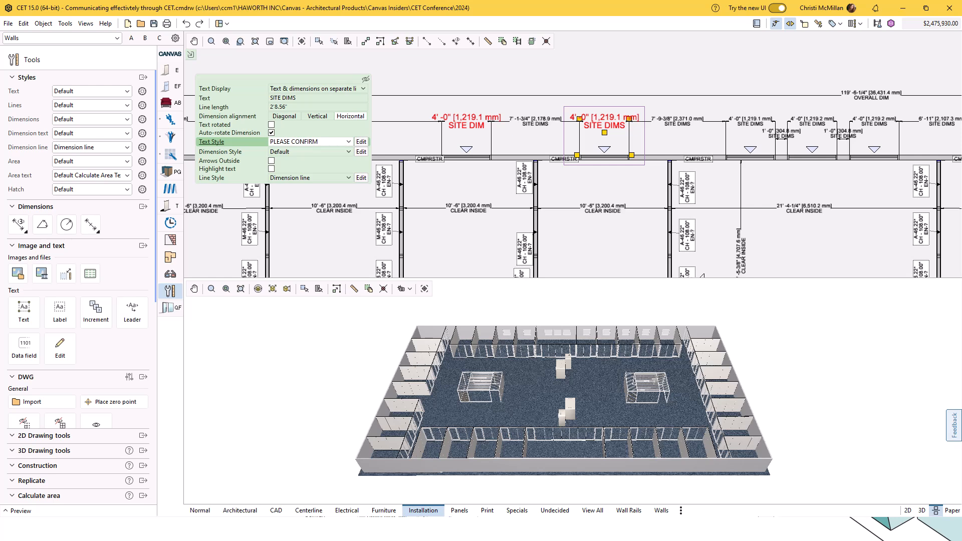
{"action": "key", "text": "Escape"}
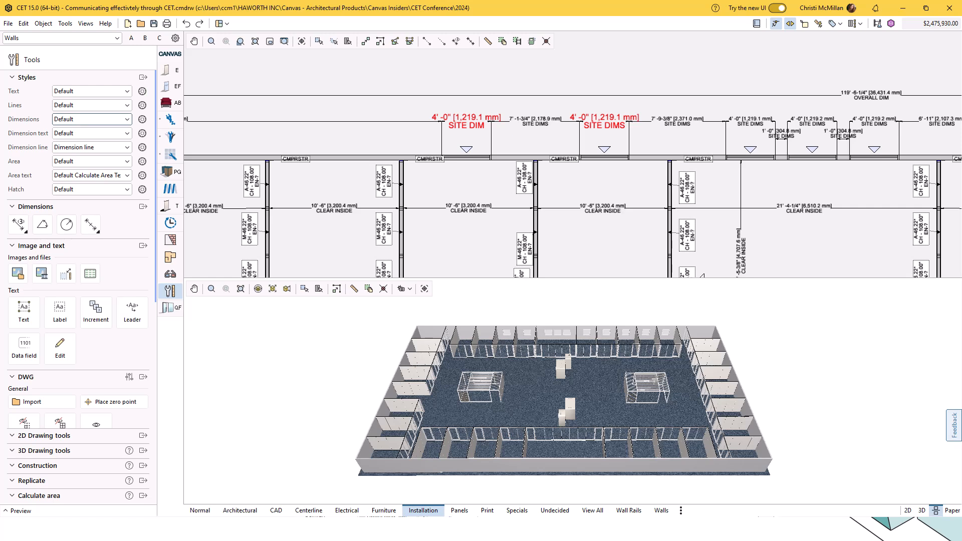
Review the available dimension styles and set the default dimension text style to PLEASE CONFIRM.
{"action": "left_click", "coordinate": [91, 119]}
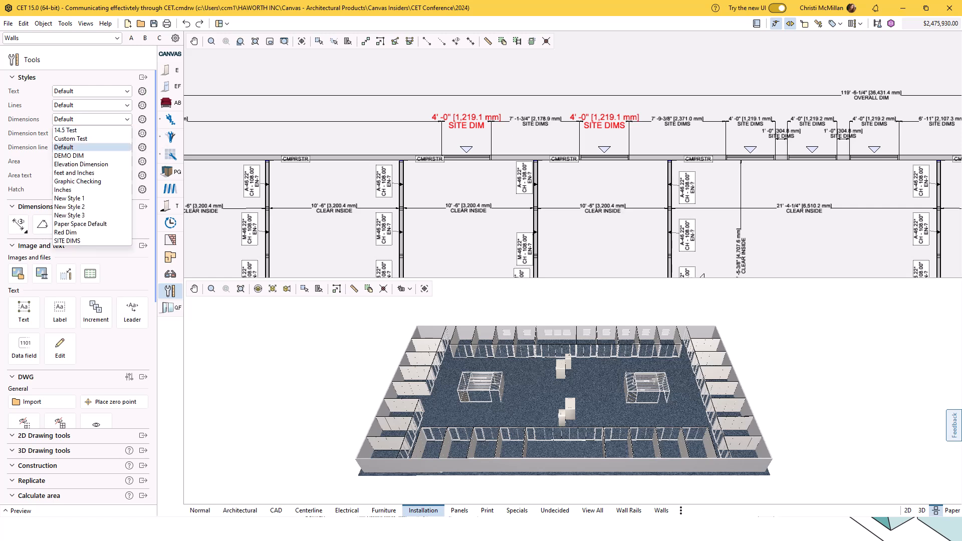
{"action": "scroll", "coordinate": [92, 155], "scroll_direction": "down", "scroll_amount": 3}
{"action": "scroll", "coordinate": [91, 123], "scroll_direction": "up", "scroll_amount": 3}
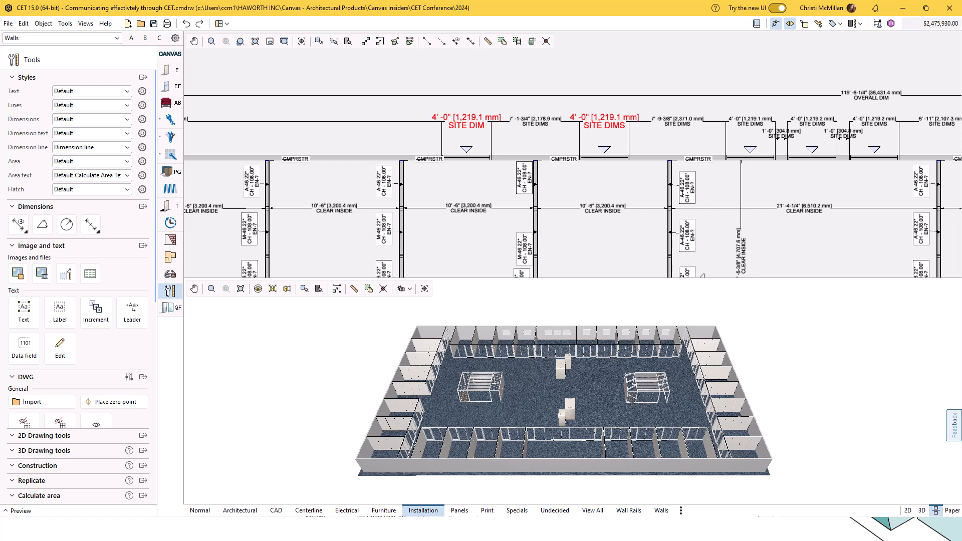
{"action": "left_click", "coordinate": [91, 133]}
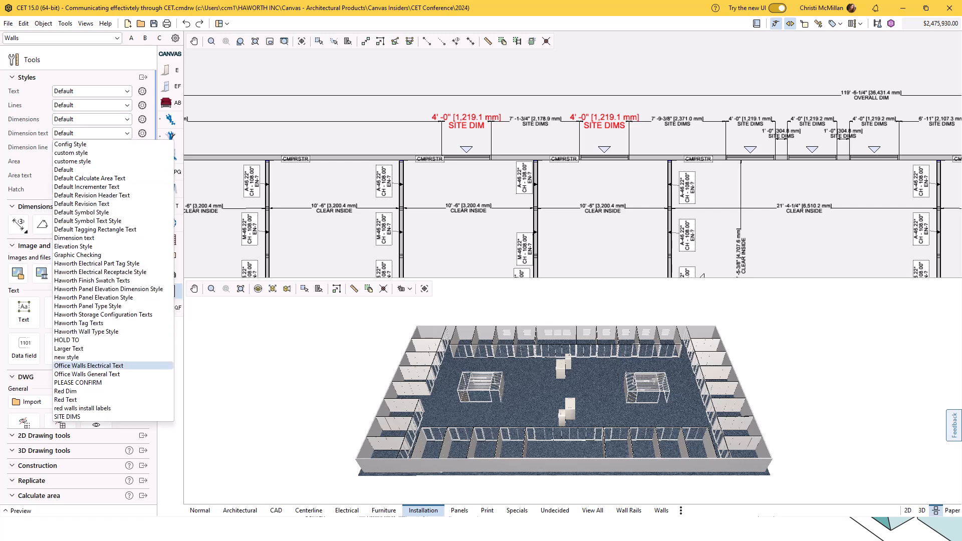
{"action": "left_click", "coordinate": [78, 383]}
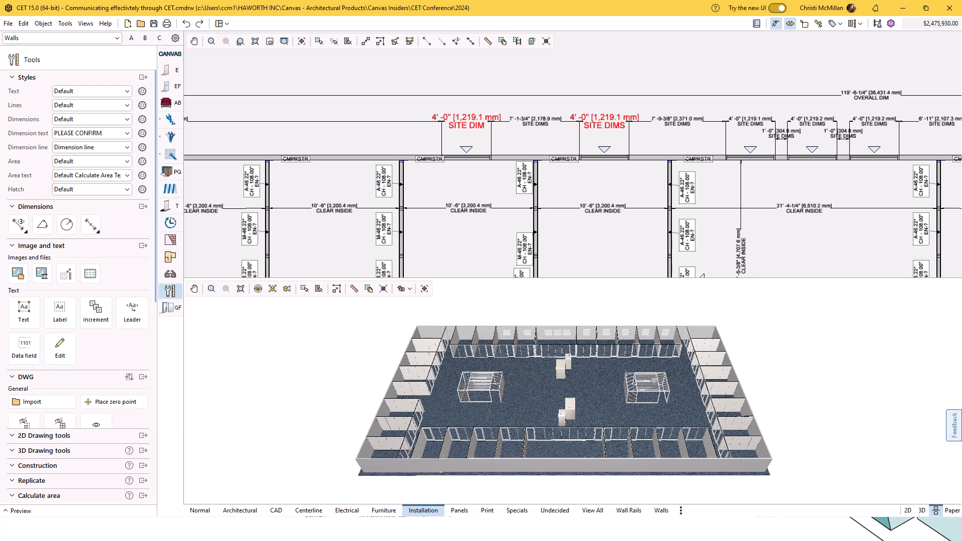
Place a horizontal dimension about 6'-8 1/2" long in the empty area above the plan's overall dimension.
{"action": "left_click", "coordinate": [455, 41]}
{"action": "scroll", "coordinate": [441, 151], "scroll_direction": "down", "scroll_amount": 2}
{"action": "scroll", "coordinate": [489, 148], "scroll_direction": "up", "scroll_amount": 5}
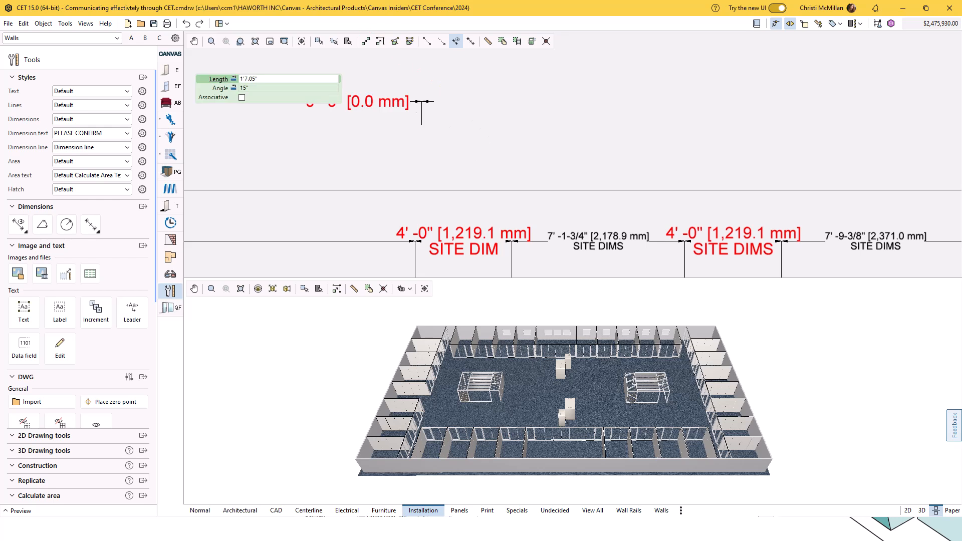
{"action": "left_click", "coordinate": [583, 125]}
{"action": "scroll", "coordinate": [584, 89], "scroll_direction": "down", "scroll_amount": 3}
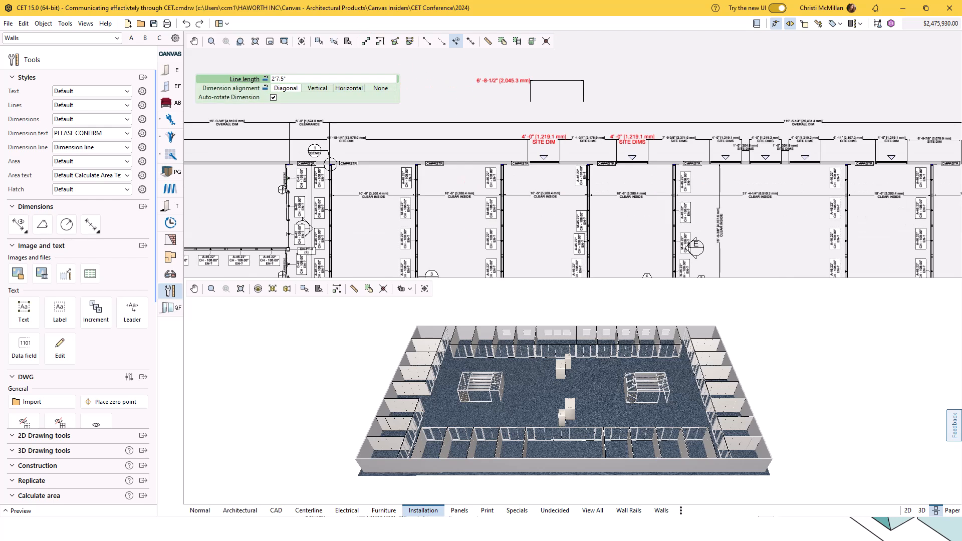
{"action": "left_click", "coordinate": [584, 80]}
{"action": "key", "text": "Escape"}
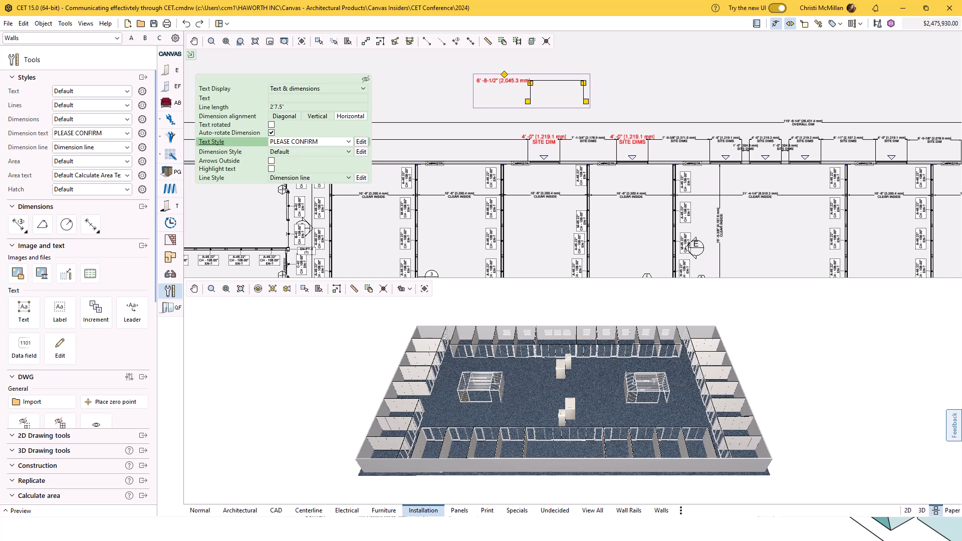
Examine the red site dimensions up close and view the plan in the Centerline view.
{"action": "scroll", "coordinate": [541, 146], "scroll_direction": "up", "scroll_amount": 7}
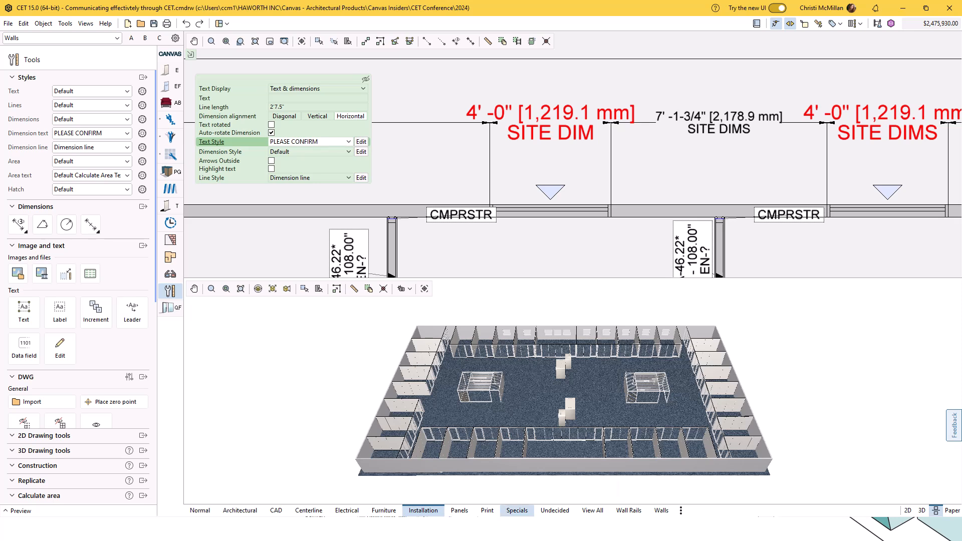
{"action": "left_click", "coordinate": [309, 510]}
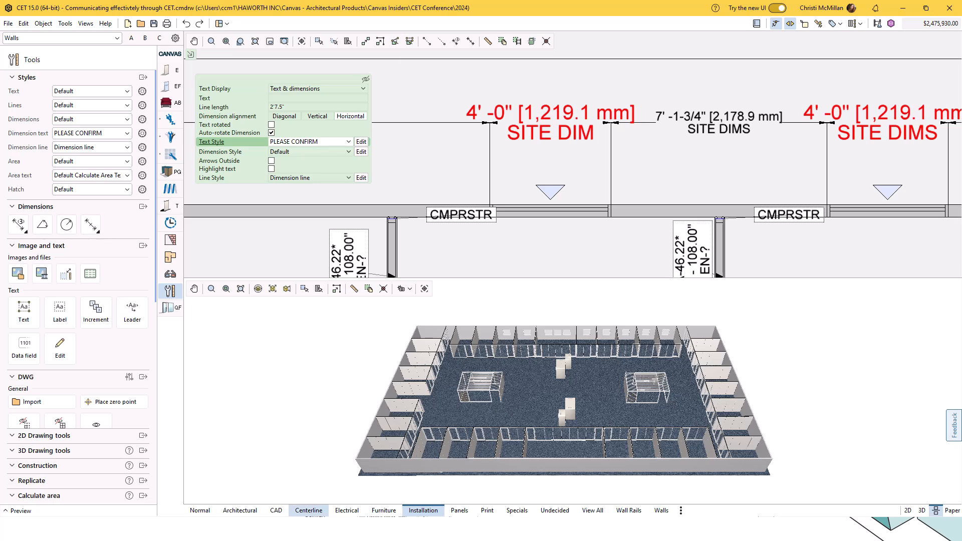
{"action": "scroll", "coordinate": [519, 150], "scroll_direction": "down", "scroll_amount": 15}
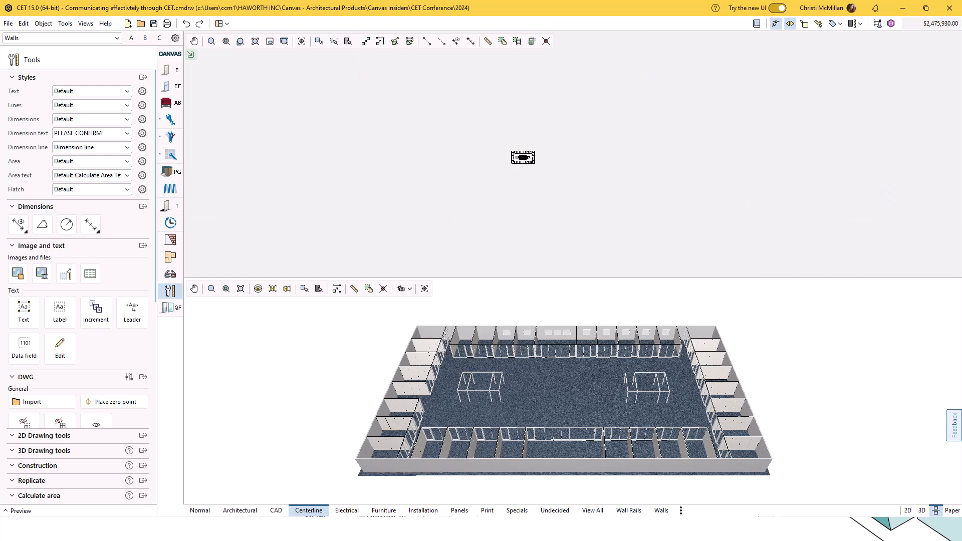
{"action": "scroll", "coordinate": [521, 154], "scroll_direction": "up", "scroll_amount": 9}
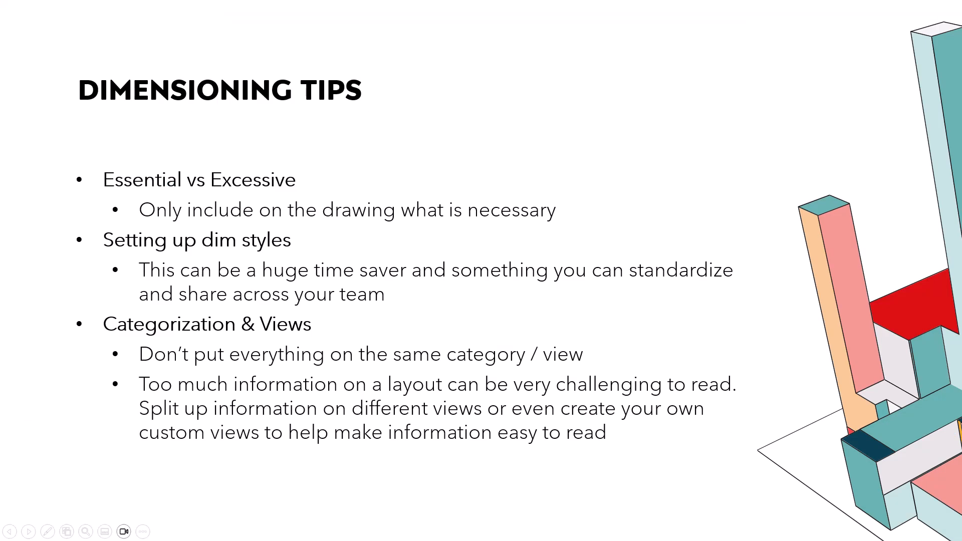
{"action": "key", "text": "Right"}
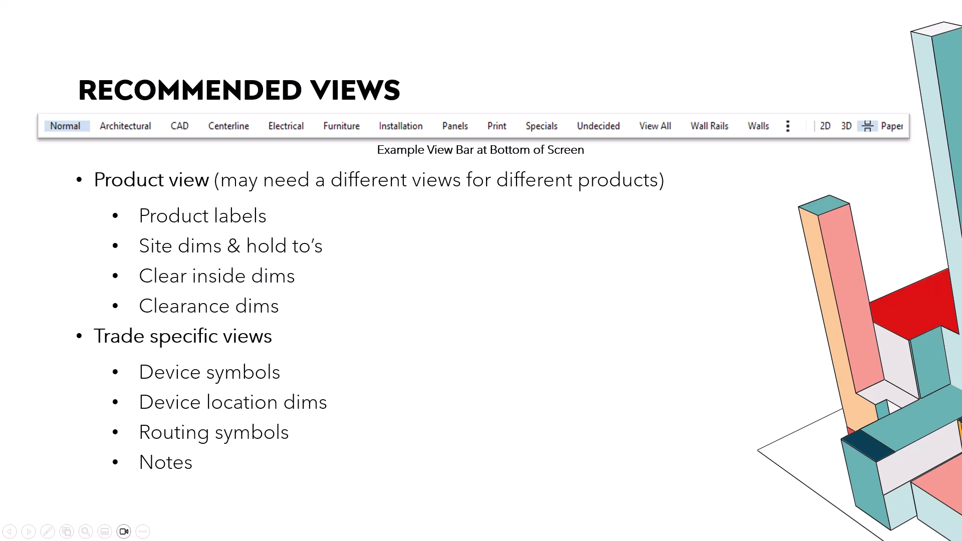
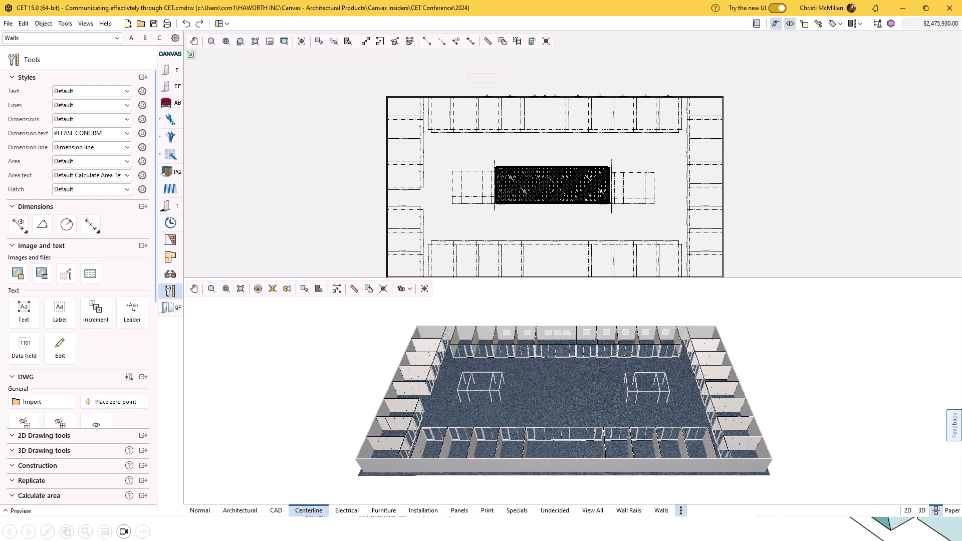
Compare the webinar, Dimenions, electrical test and Default view sets, and return to the CET Conference view set.
{"action": "left_click", "coordinate": [680, 510]}
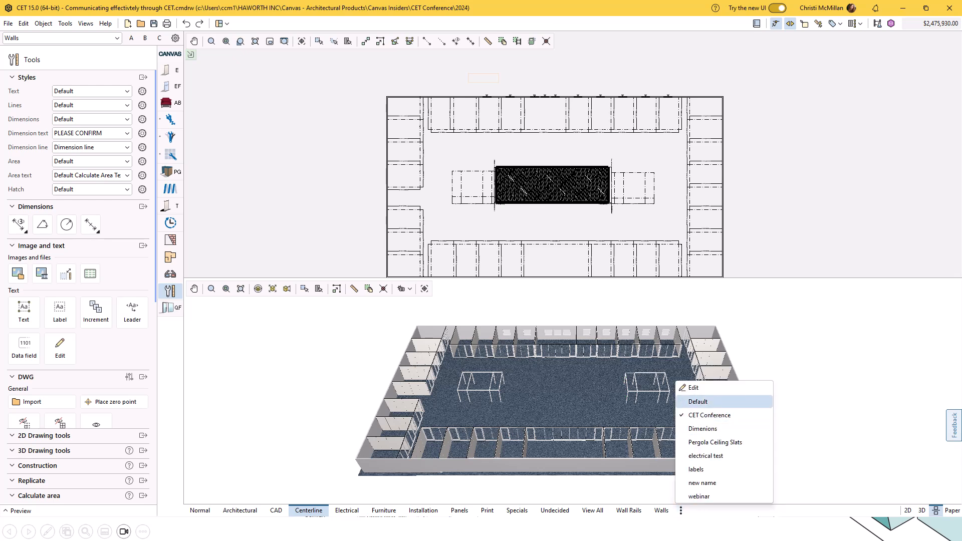
{"action": "left_click", "coordinate": [699, 496]}
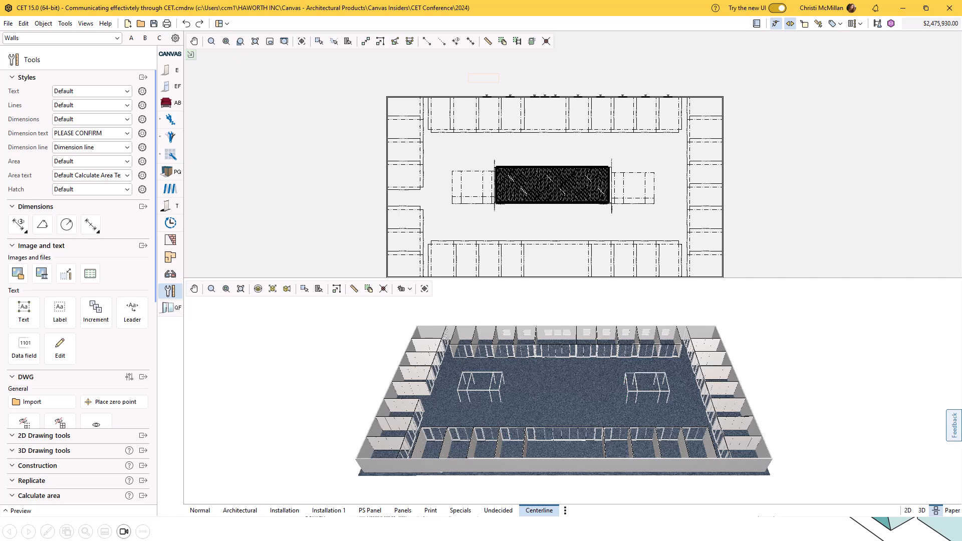
{"action": "left_click", "coordinate": [565, 510]}
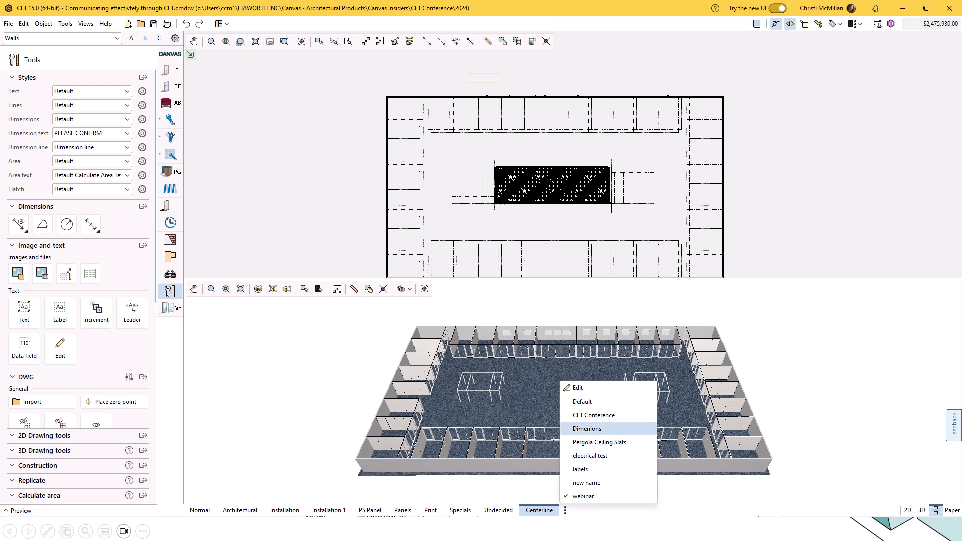
{"action": "left_click", "coordinate": [587, 429]}
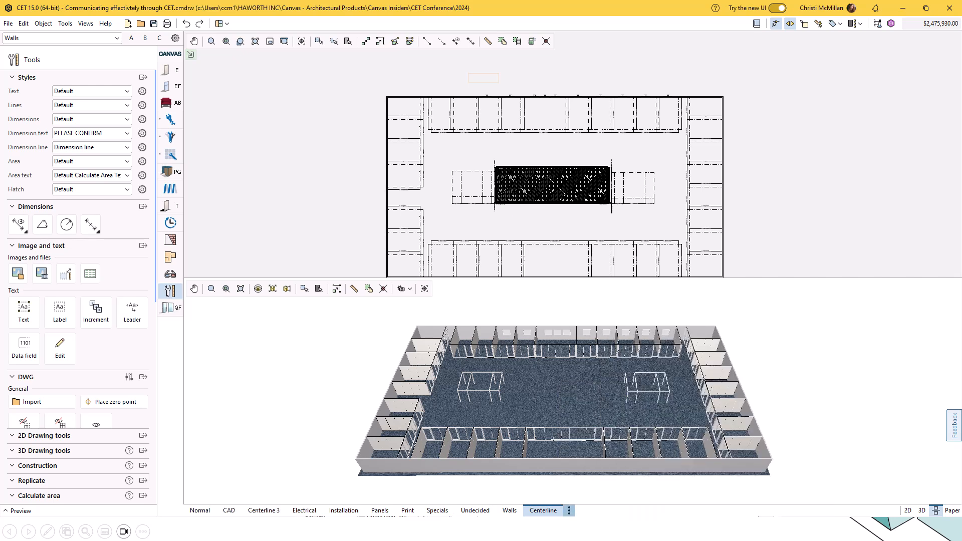
{"action": "left_click", "coordinate": [569, 510]}
{"action": "left_click", "coordinate": [584, 469]}
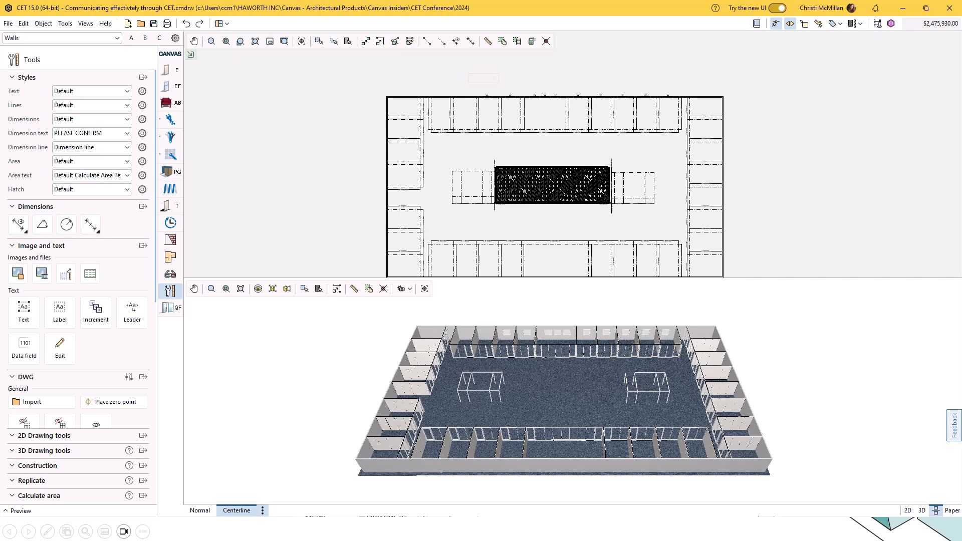
{"action": "left_click", "coordinate": [262, 510]}
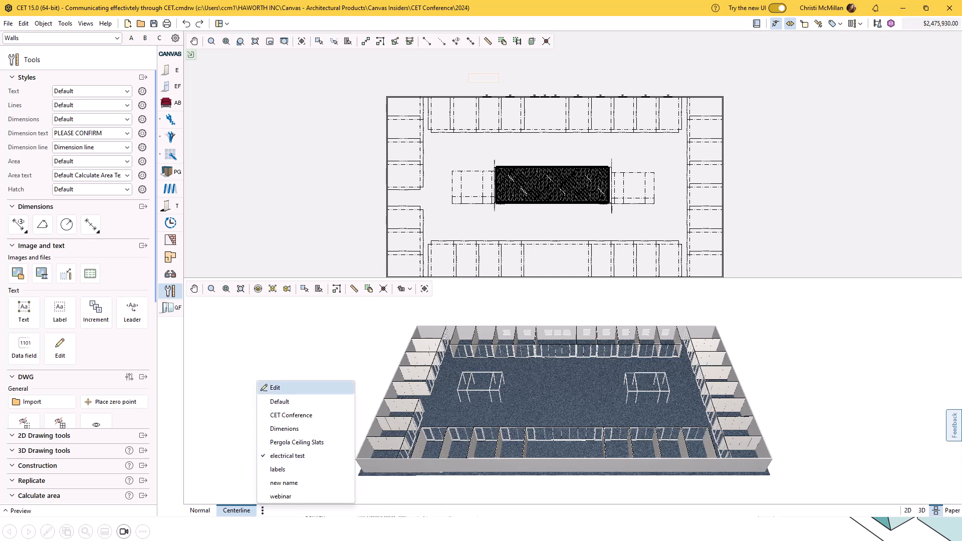
{"action": "left_click", "coordinate": [280, 402]}
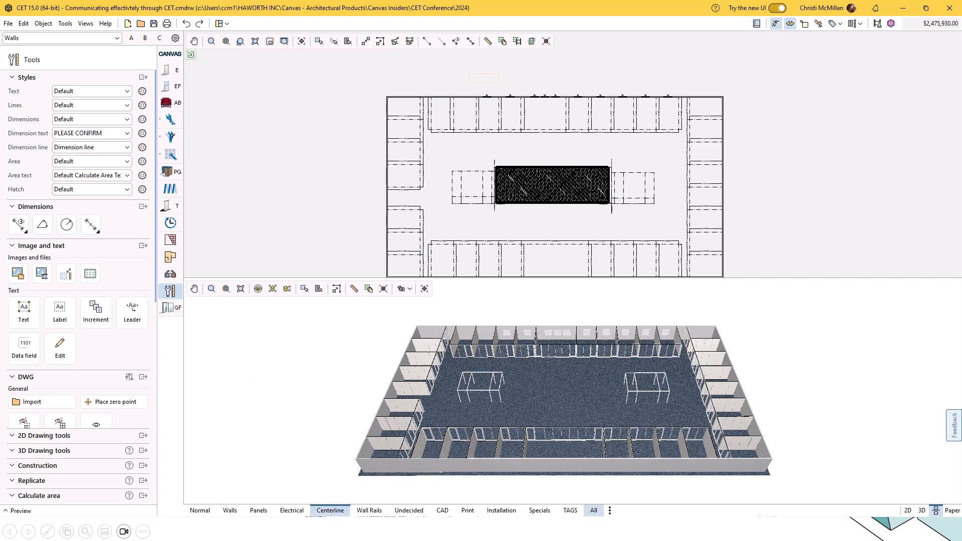
{"action": "left_click", "coordinate": [609, 510]}
{"action": "left_click", "coordinate": [638, 415]}
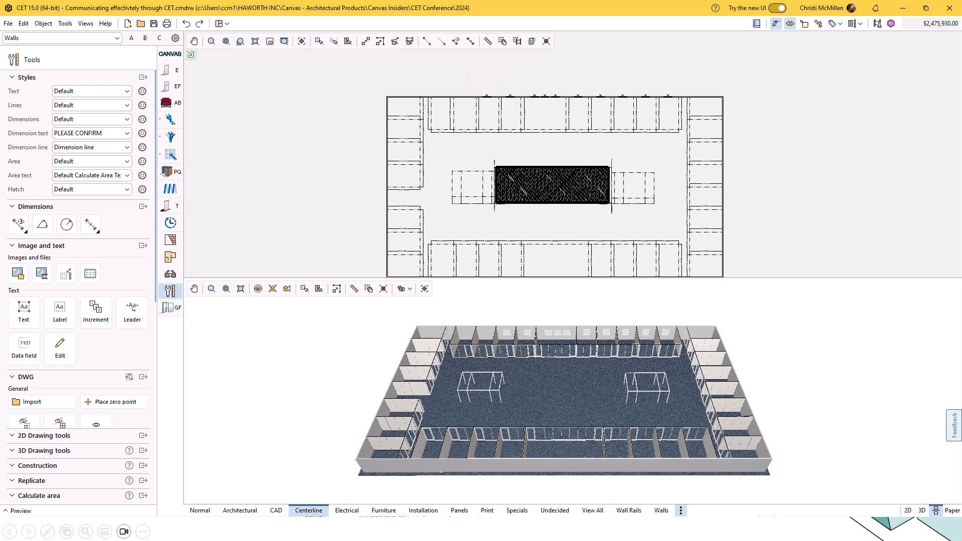
Open the CET Conference view set for editing and review its default and custom view modes.
{"action": "left_click", "coordinate": [681, 510]}
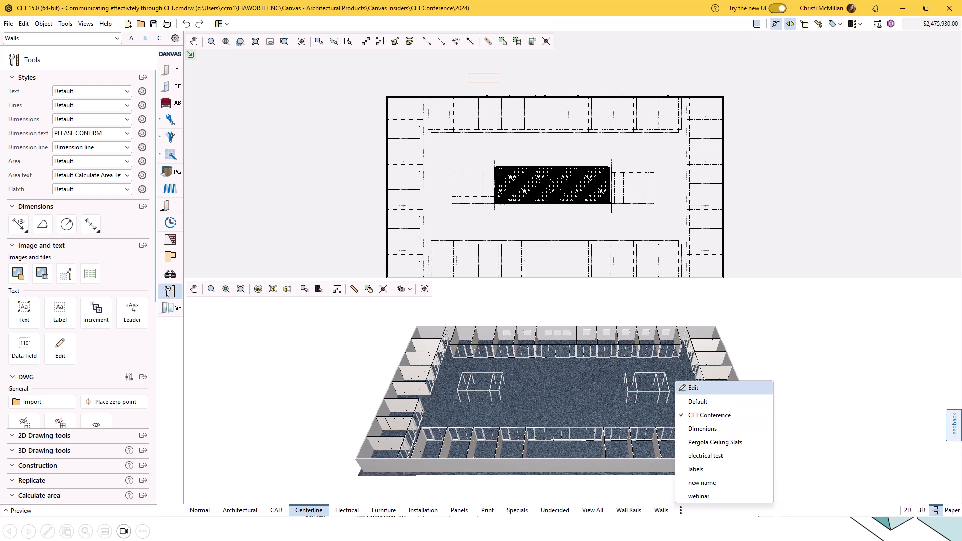
{"action": "left_click", "coordinate": [694, 387]}
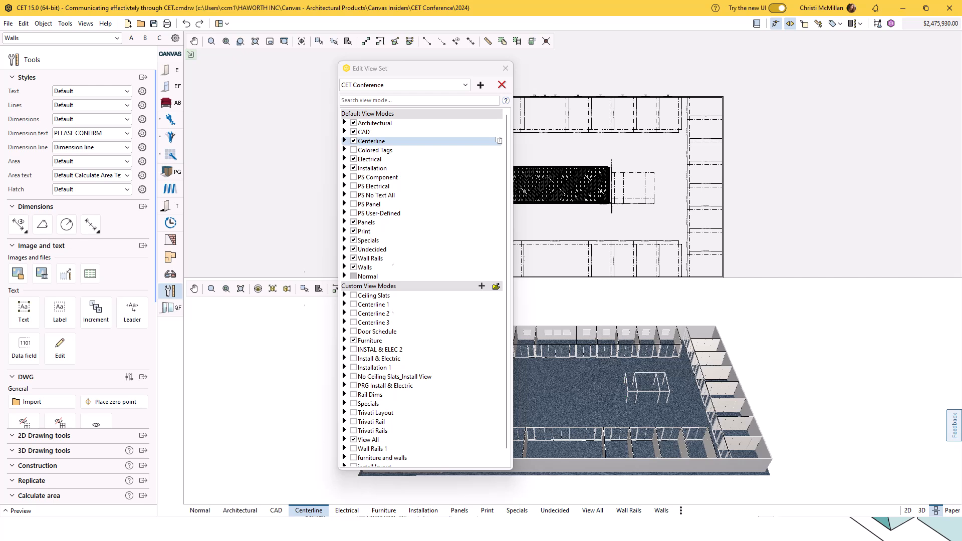
{"action": "key", "text": "ctrl"}
{"action": "key", "text": "ctrl"}
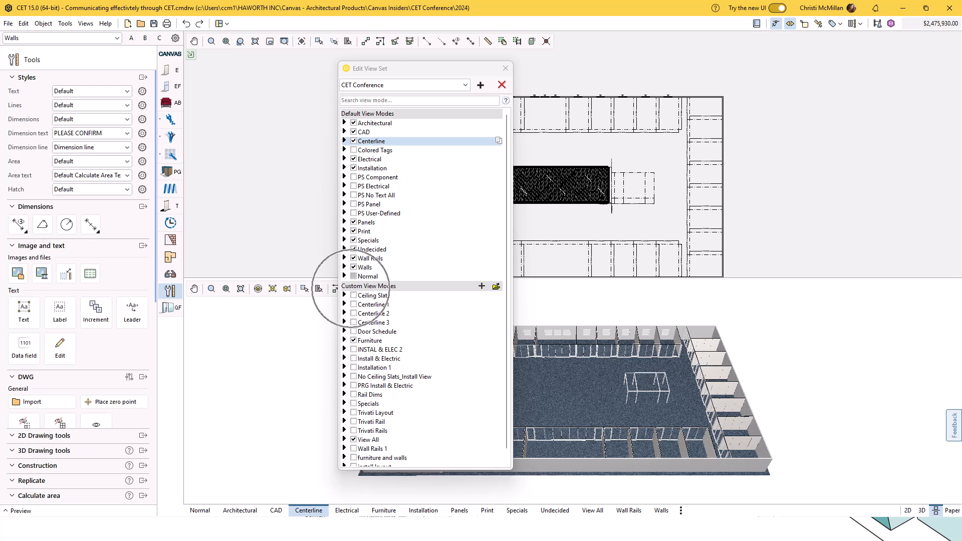
{"action": "key", "text": "ctrl"}
{"action": "scroll", "coordinate": [351, 288], "scroll_direction": "down", "scroll_amount": 1}
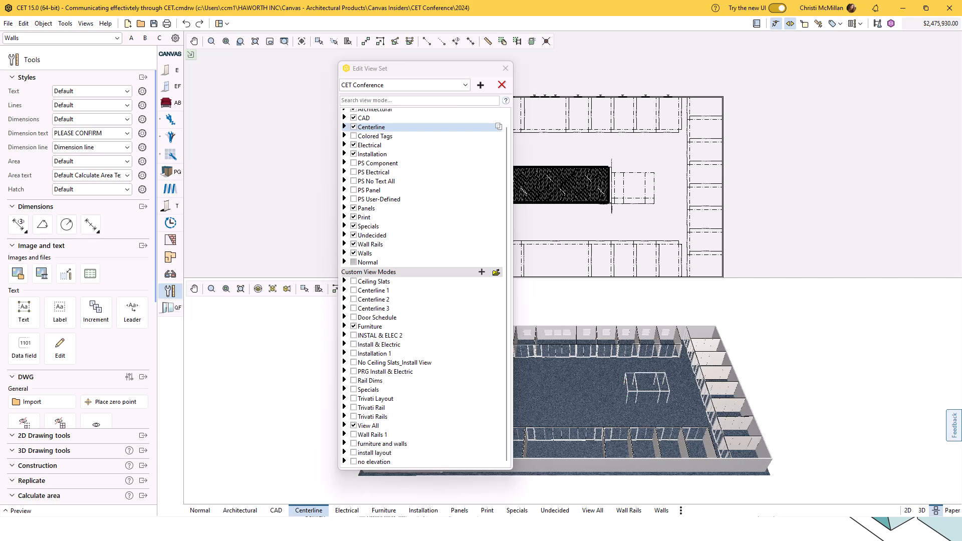
{"action": "scroll", "coordinate": [351, 288], "scroll_direction": "up", "scroll_amount": 1}
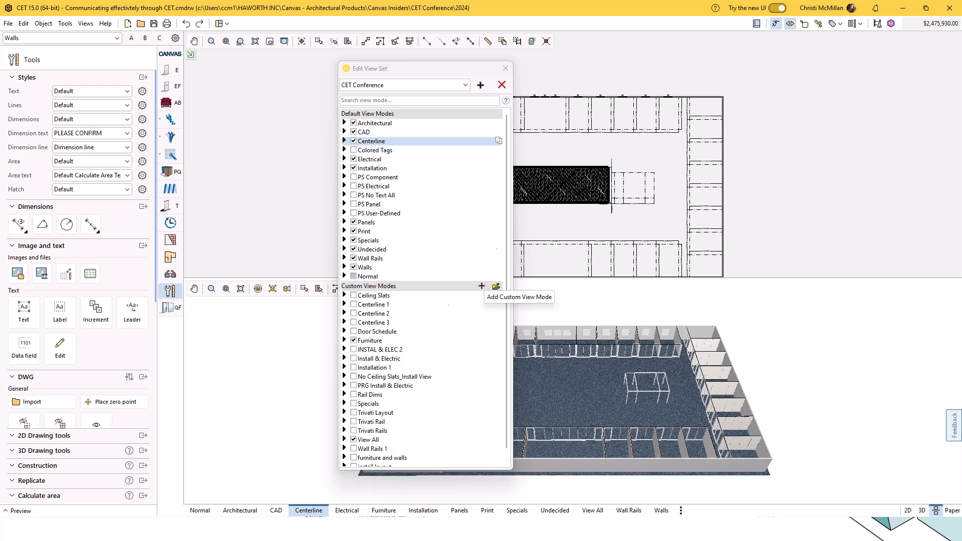
Add a custom view mode named CETX to the CET Conference view set.
{"action": "key", "text": "ctrl"}
{"action": "left_click", "coordinate": [481, 286]}
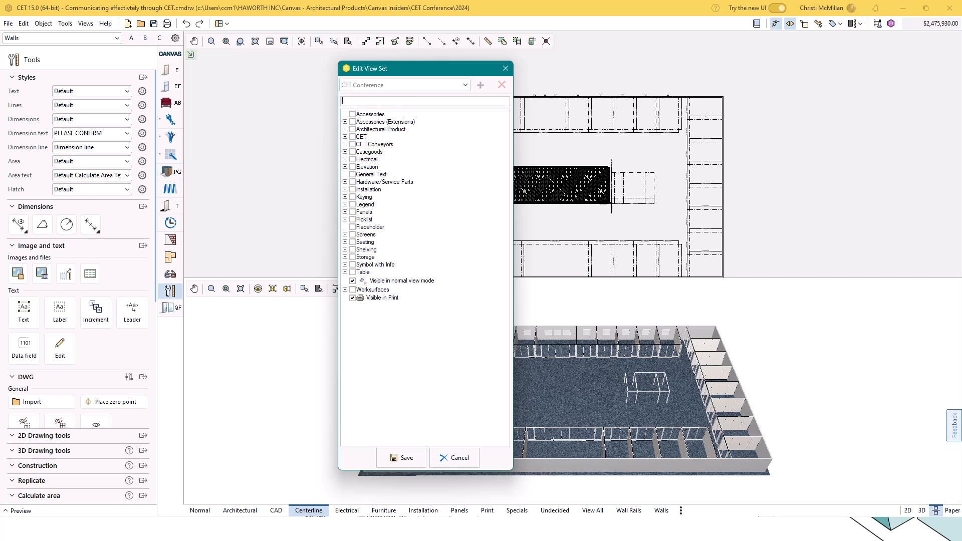
{"action": "type", "text": "CET Confer e"}
{"action": "key", "text": "BackSpace"}
{"action": "key", "text": "BackSpace"}
{"action": "key", "text": "BackSpace"}
{"action": "key", "text": "BackSpace"}
{"action": "key", "text": "BackSpace"}
{"action": "key", "text": "BackSpace"}
{"action": "key", "text": "BackSpace"}
{"action": "type", "text": "X"}
Expand the Architectural Product and CET categories and enable only Symbol under Supports/Brackets, leaving Part Number Text off.
{"action": "left_click", "coordinate": [345, 129]}
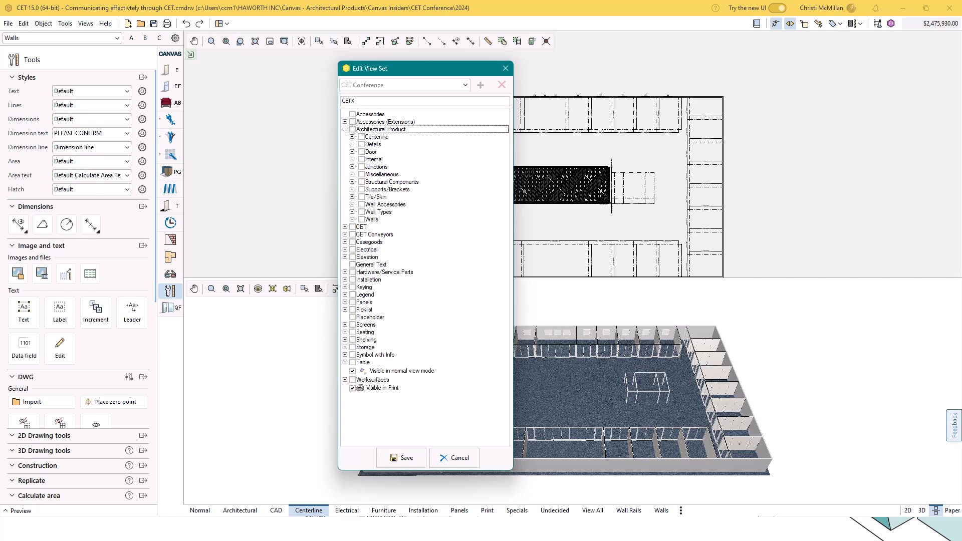
{"action": "left_click", "coordinate": [345, 227]}
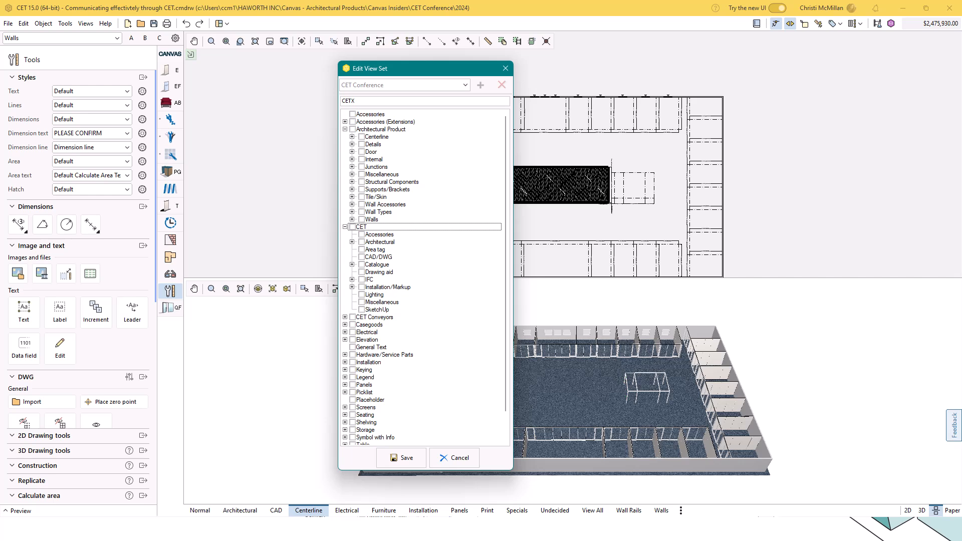
{"action": "left_click", "coordinate": [353, 242]}
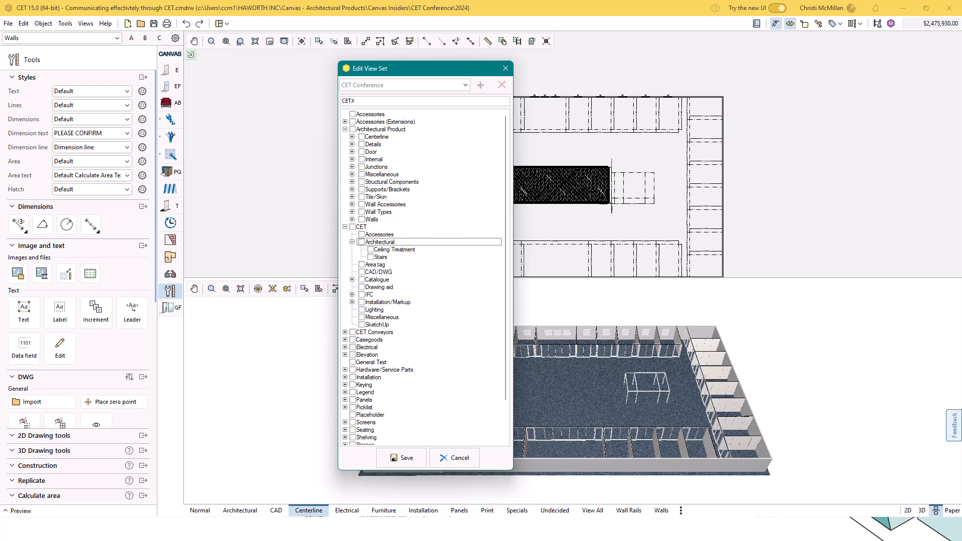
{"action": "left_click", "coordinate": [352, 189]}
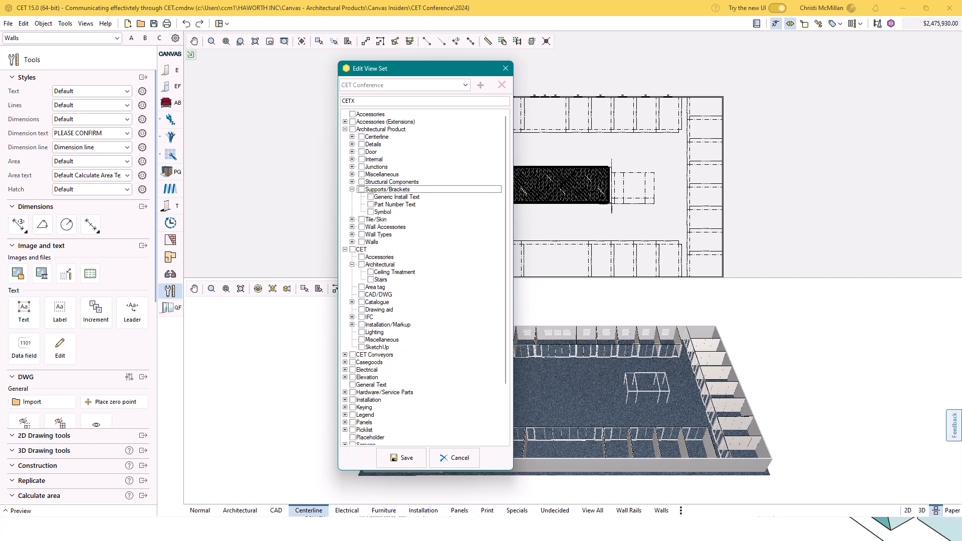
{"action": "left_click", "coordinate": [371, 204]}
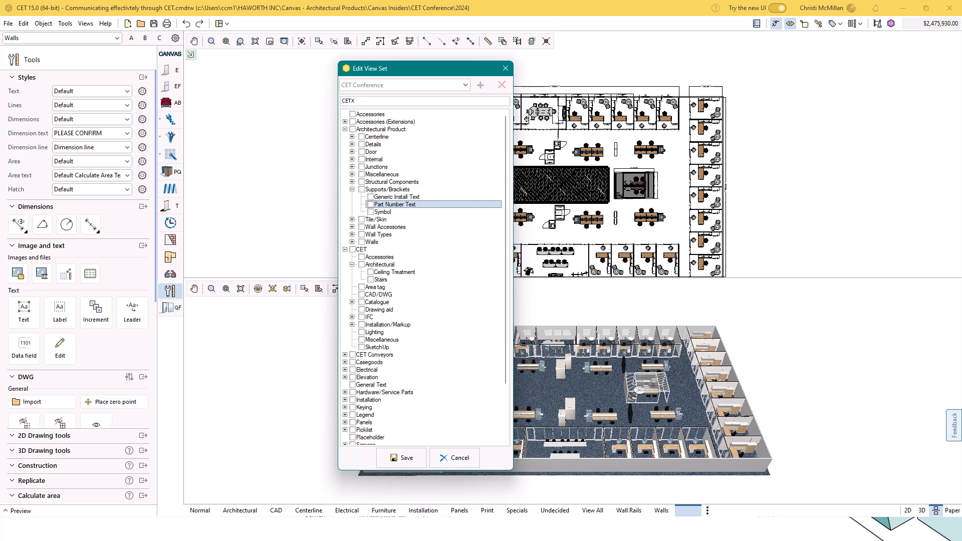
{"action": "left_click", "coordinate": [370, 204]}
{"action": "left_click", "coordinate": [370, 212]}
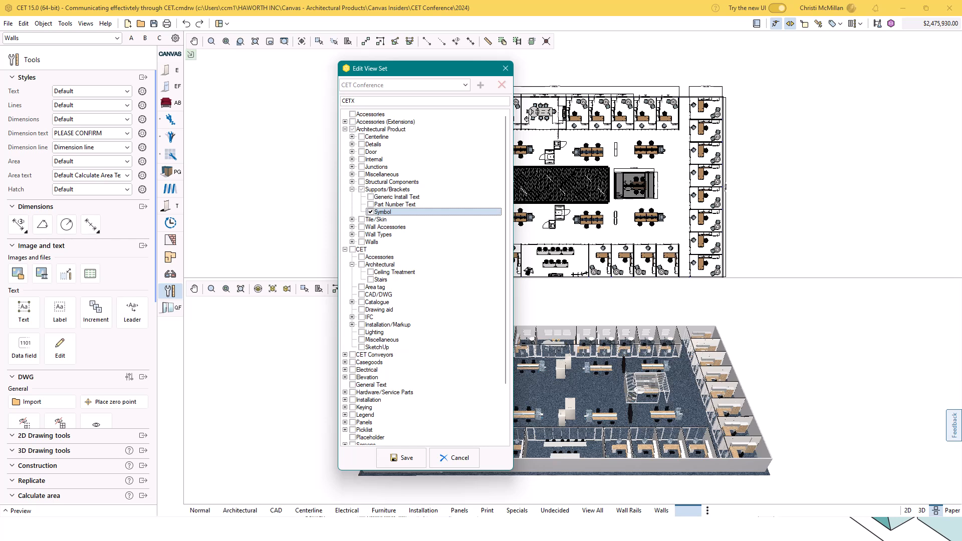
Enable Accessories under CET, leave Installation/Markup off, and save the CETX view mode.
{"action": "left_click", "coordinate": [362, 257]}
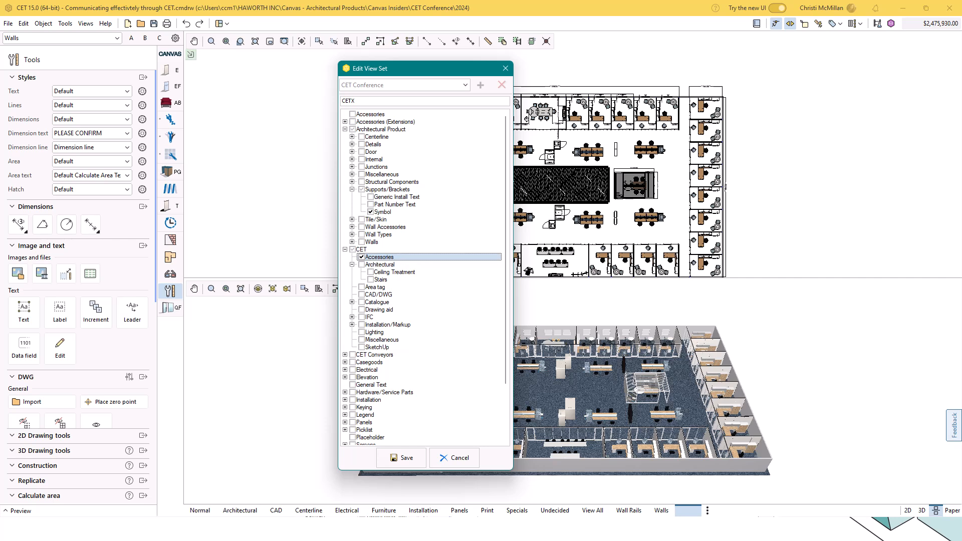
{"action": "left_click", "coordinate": [361, 324]}
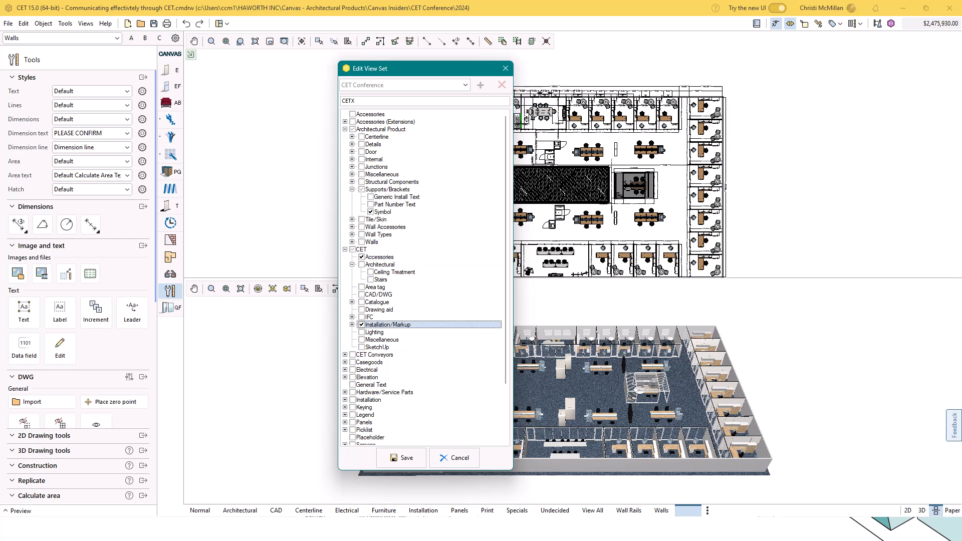
{"action": "left_click", "coordinate": [362, 324]}
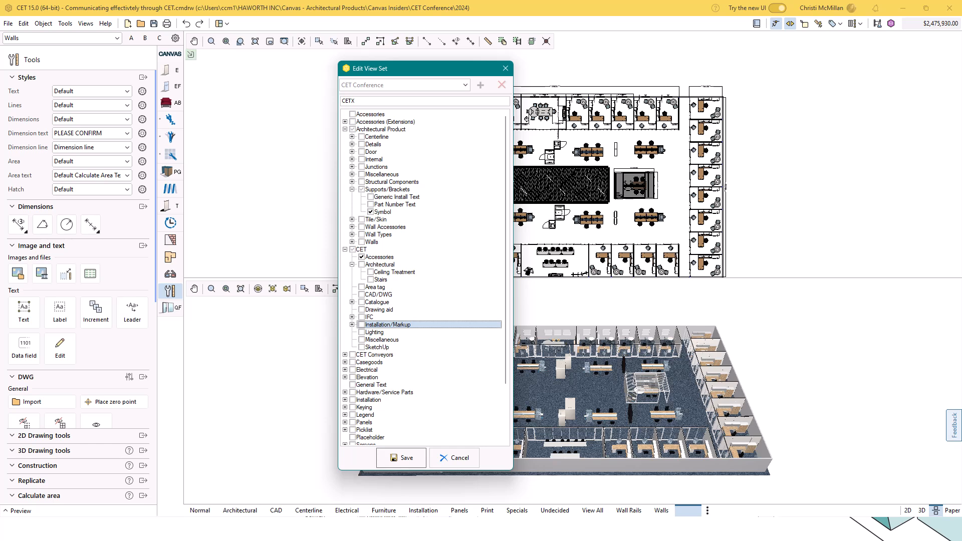
{"action": "left_click", "coordinate": [407, 458]}
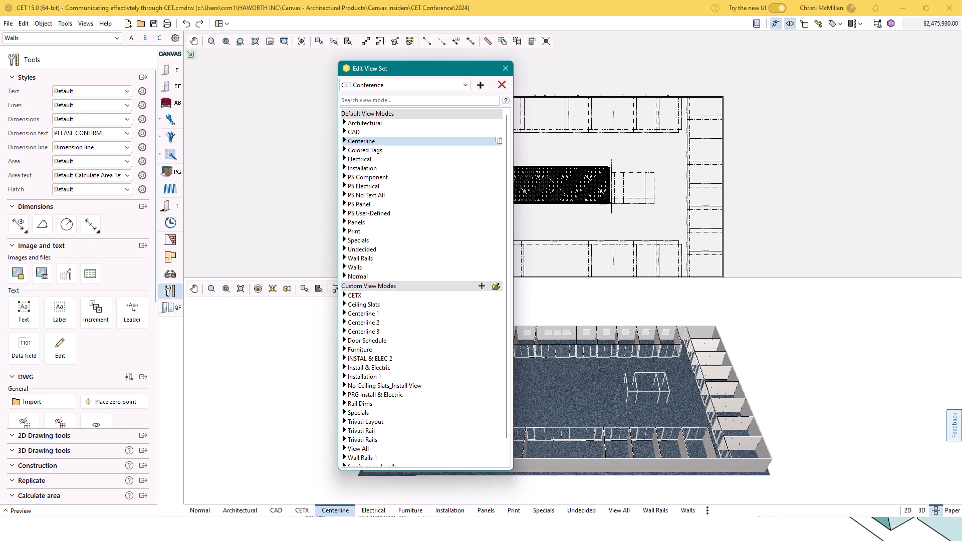
Finish editing the view set and display the drawing in the CETX view mode.
{"action": "key", "text": "ctrl"}
{"action": "key", "text": "ctrl"}
{"action": "left_click", "coordinate": [505, 68]}
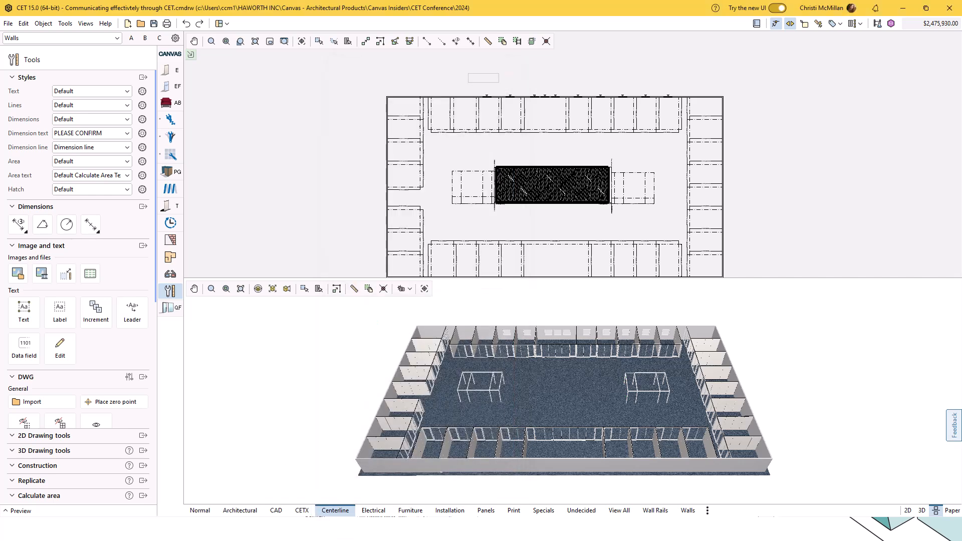
{"action": "left_click", "coordinate": [303, 510]}
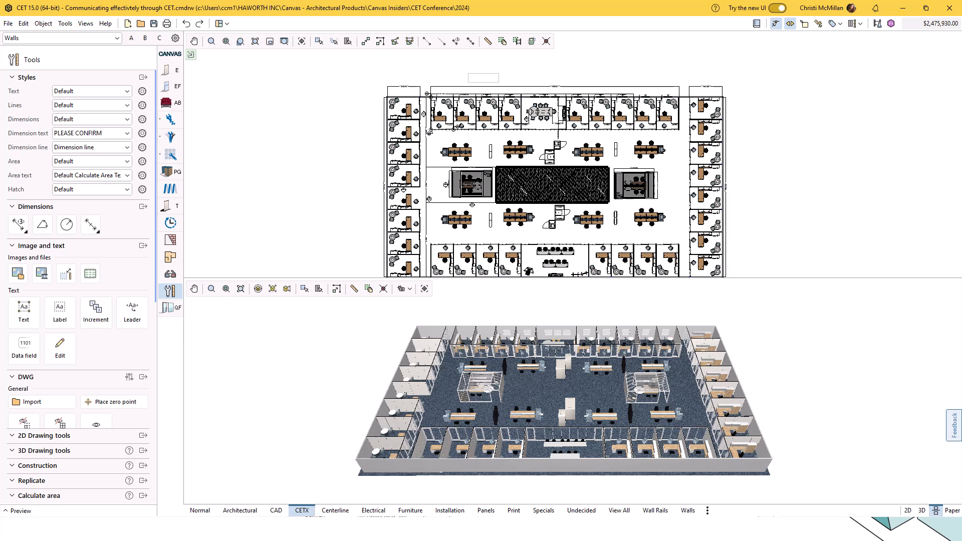
Set the visibility of the PANEL LAYOUT drawing view on the first paper sheet to the CETX view mode.
{"action": "left_click", "coordinate": [945, 510]}
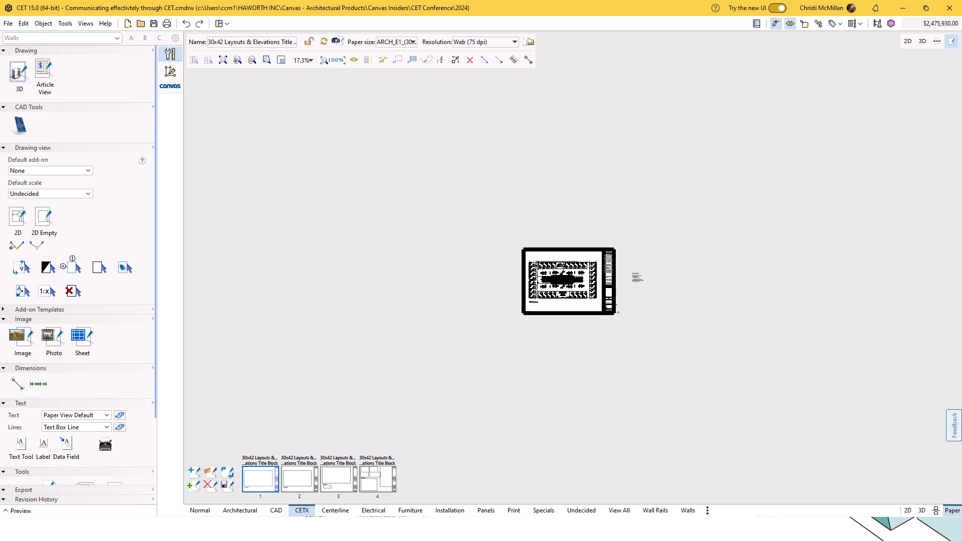
{"action": "scroll", "coordinate": [562, 282], "scroll_direction": "up", "scroll_amount": 7}
{"action": "left_click", "coordinate": [563, 283]}
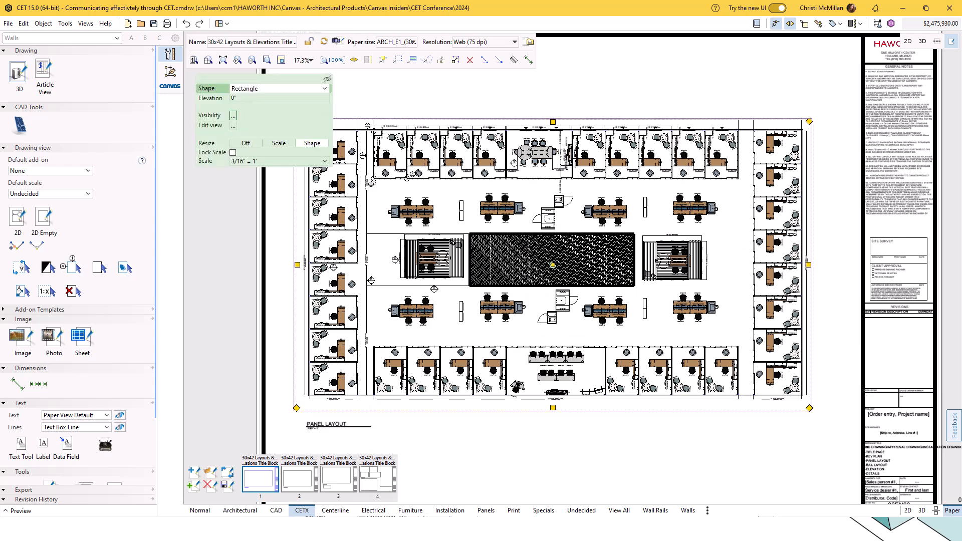
{"action": "left_click", "coordinate": [233, 115]}
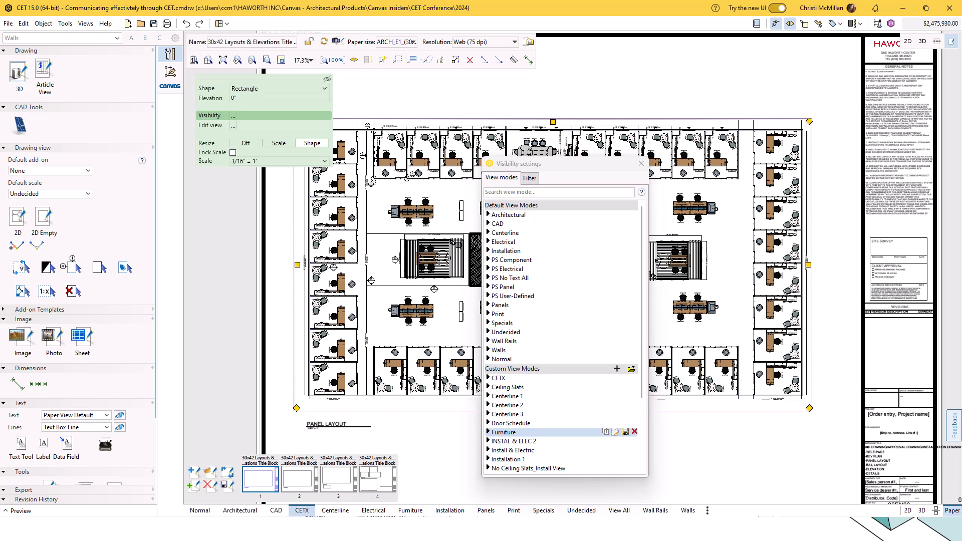
{"action": "left_click", "coordinate": [551, 432]}
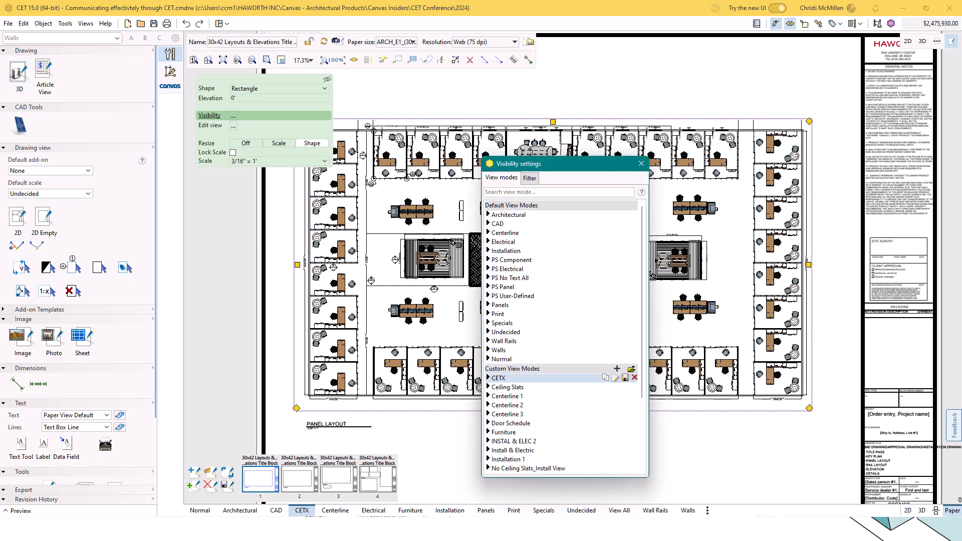
{"action": "left_click", "coordinate": [641, 163]}
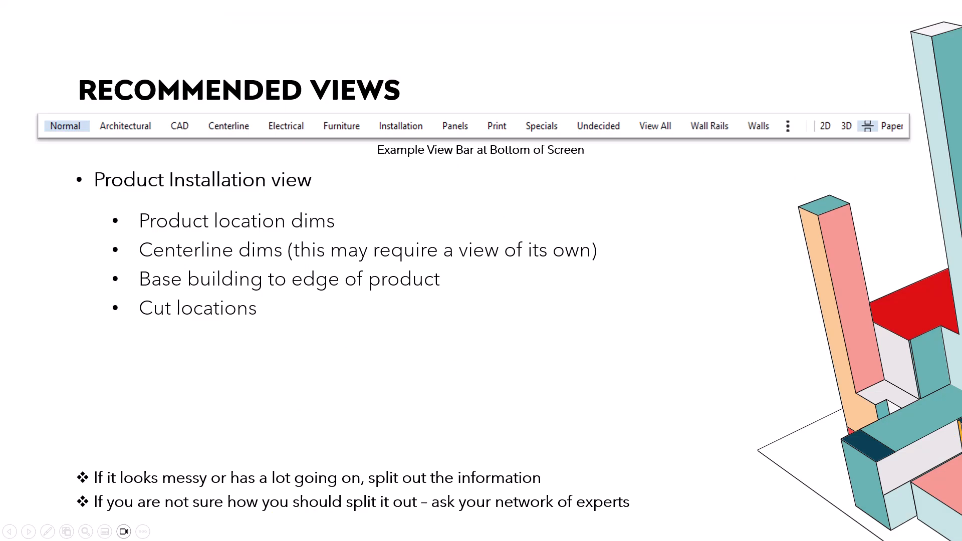
{"action": "key", "text": "Right"}
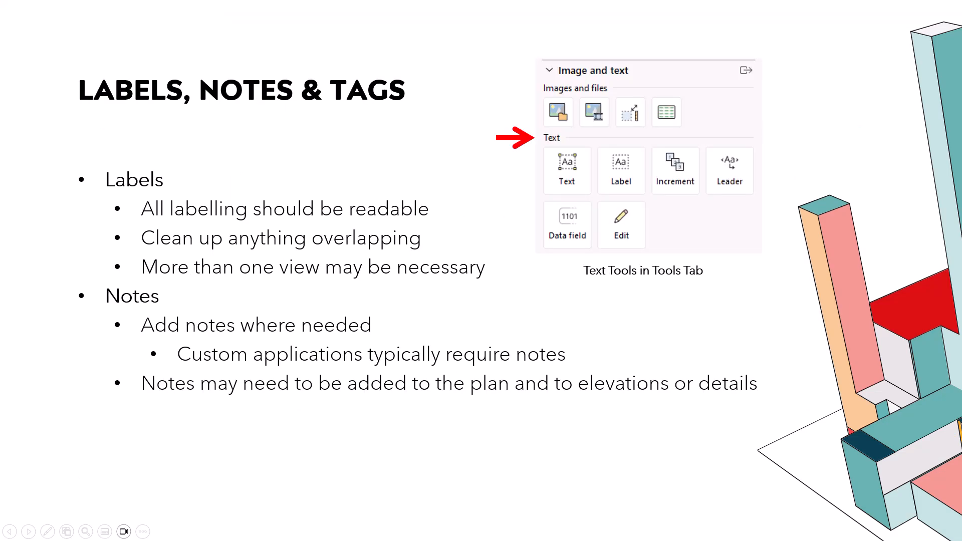
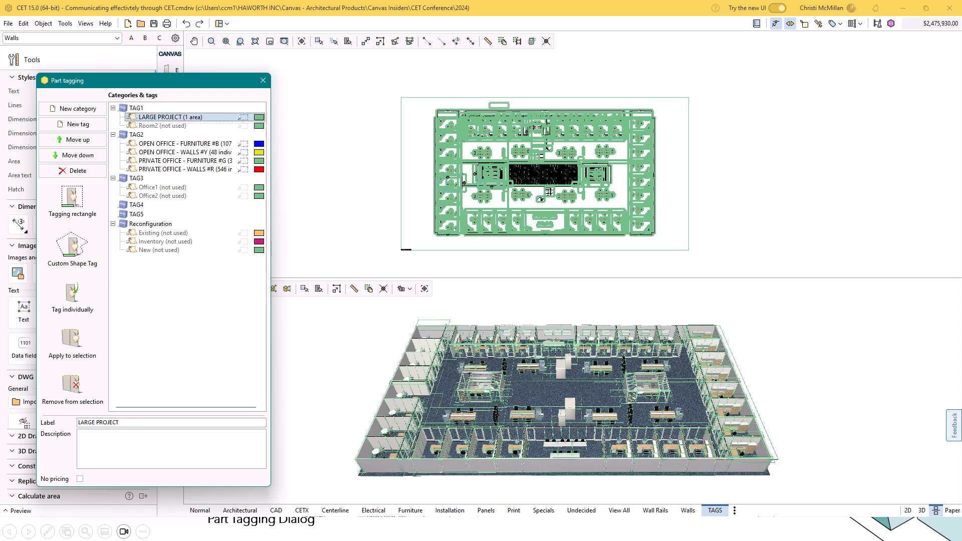
Review the TAG2 part tags' colors and descriptions for open office furniture, open office walls and private office furniture, and close part tagging.
{"action": "left_click", "coordinate": [137, 134]}
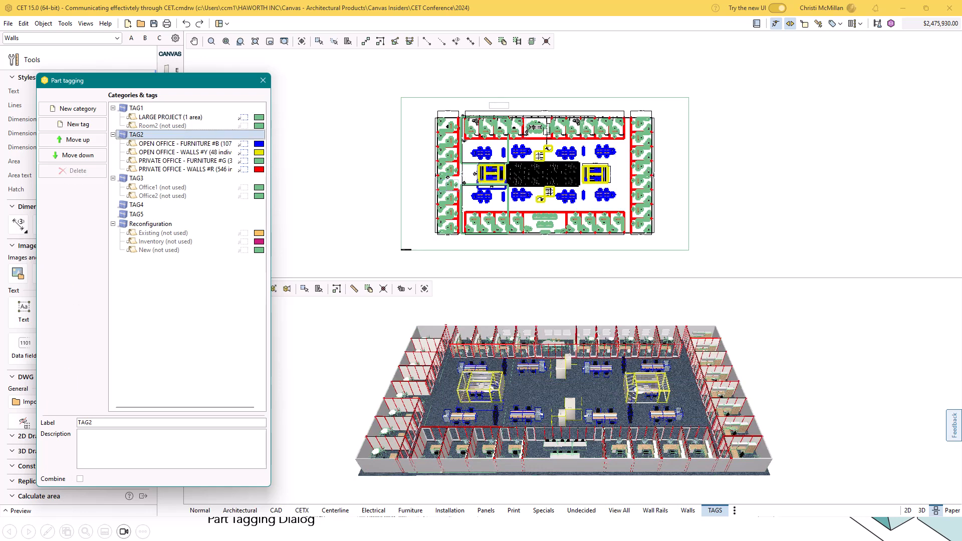
{"action": "left_click", "coordinate": [185, 144]}
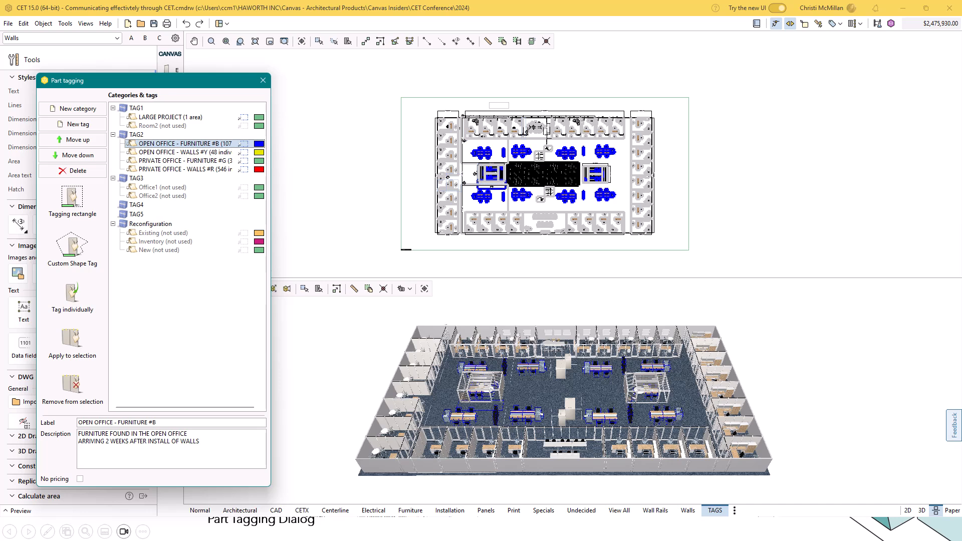
{"action": "left_click", "coordinate": [185, 152]}
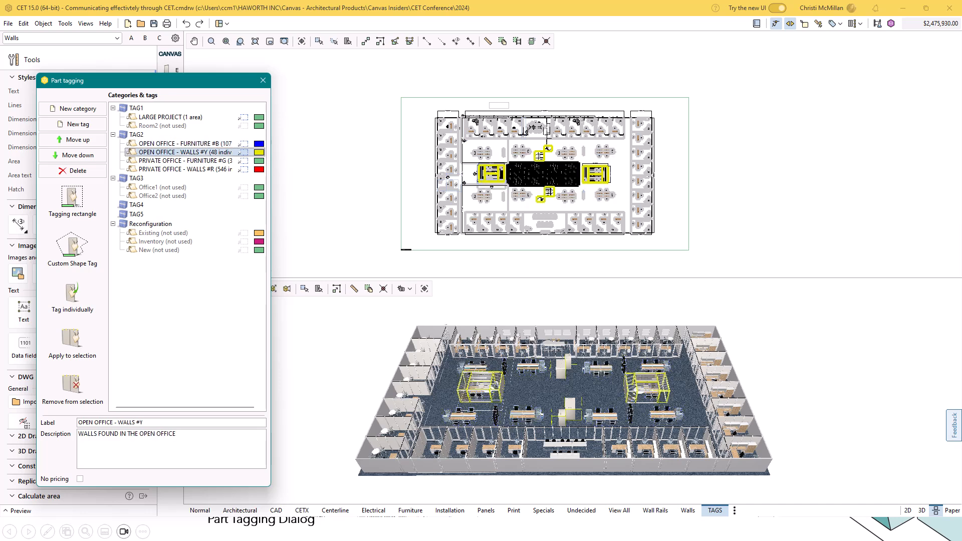
{"action": "scroll", "coordinate": [583, 167], "scroll_direction": "up", "scroll_amount": 2}
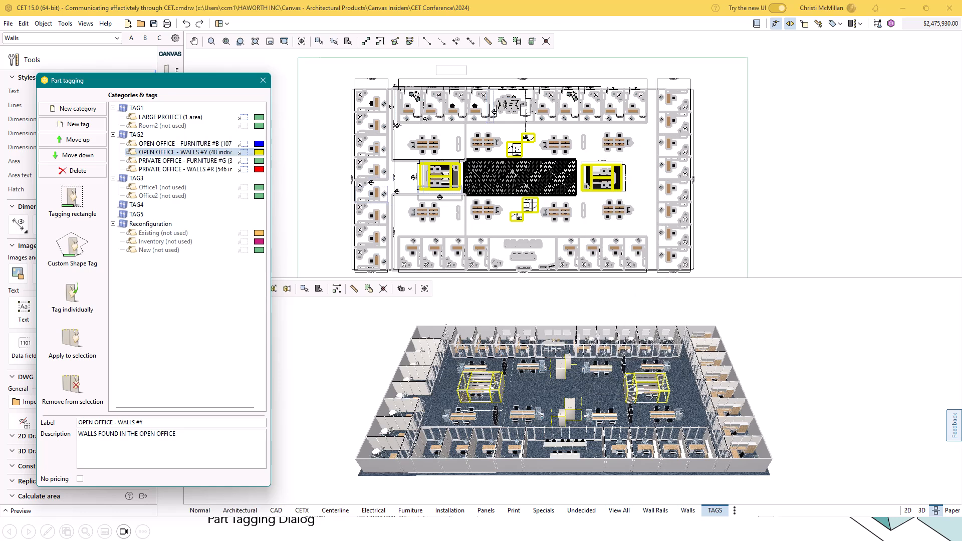
{"action": "left_click", "coordinate": [185, 161]}
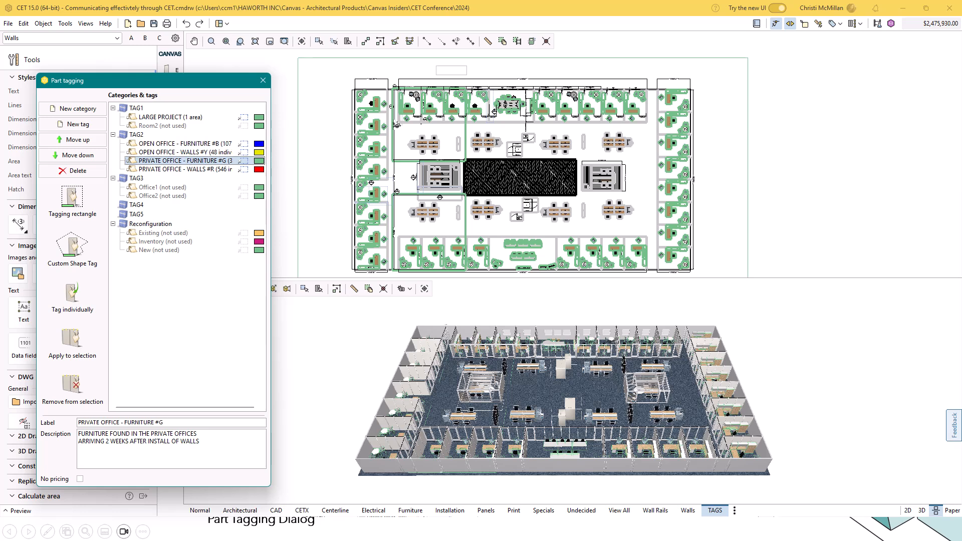
{"action": "left_click", "coordinate": [201, 442]}
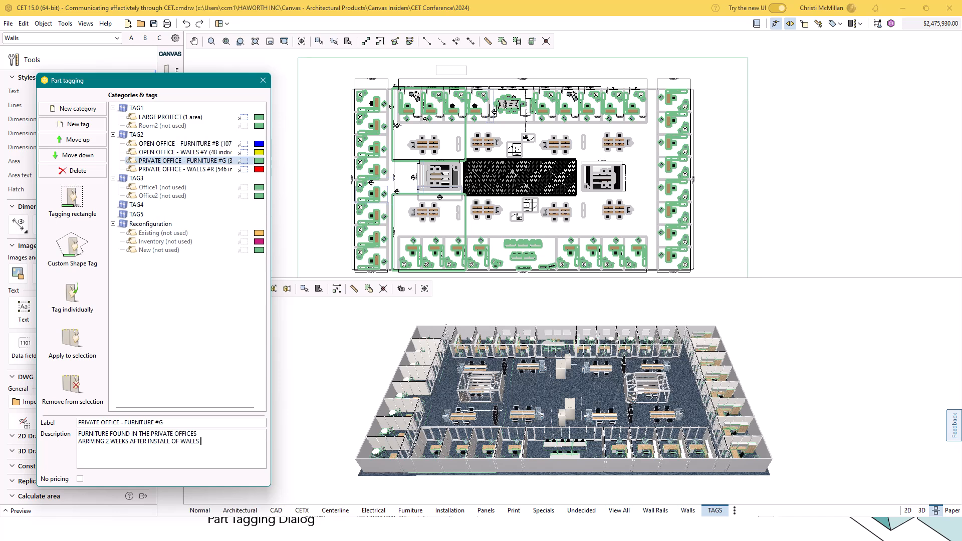
{"action": "left_click", "coordinate": [262, 80]}
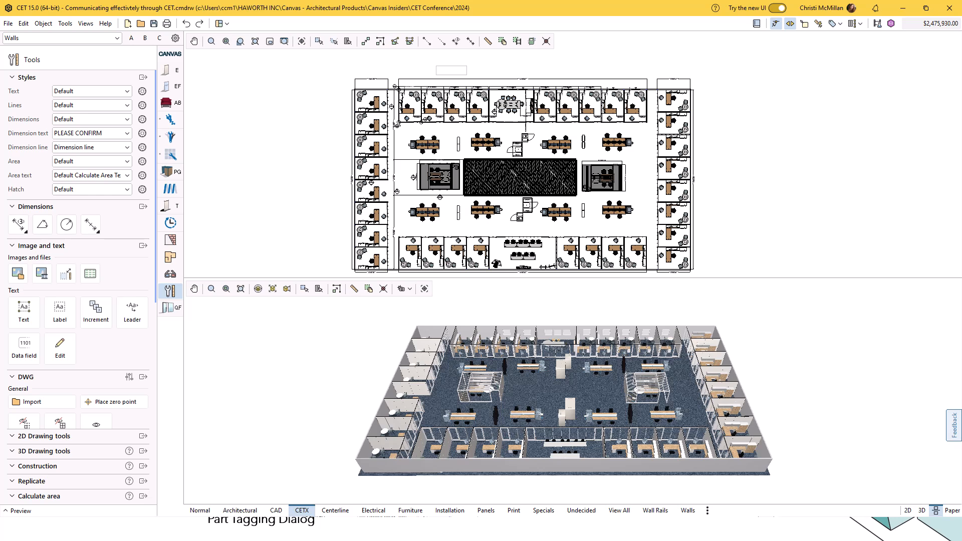
Switch to the paper view and open the third sheet.
{"action": "left_click", "coordinate": [951, 511]}
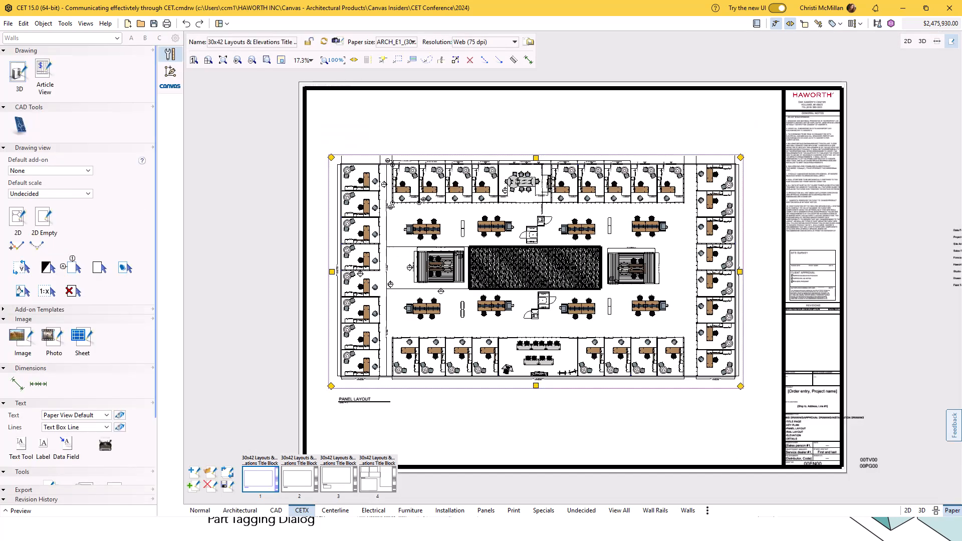
{"action": "left_click", "coordinate": [339, 479]}
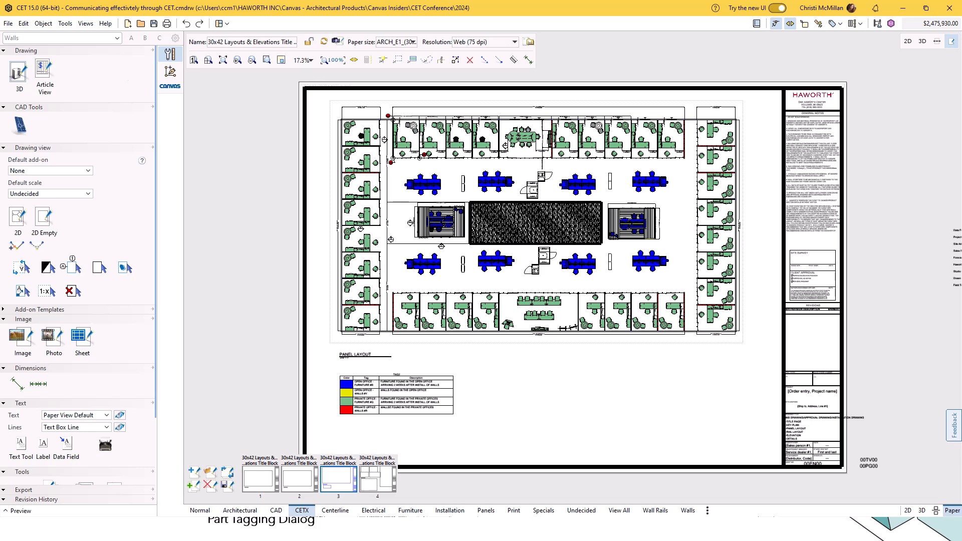
Remove the part tag colors from the PANEL LAYOUT drawing view on the third sheet.
{"action": "left_click", "coordinate": [171, 55]}
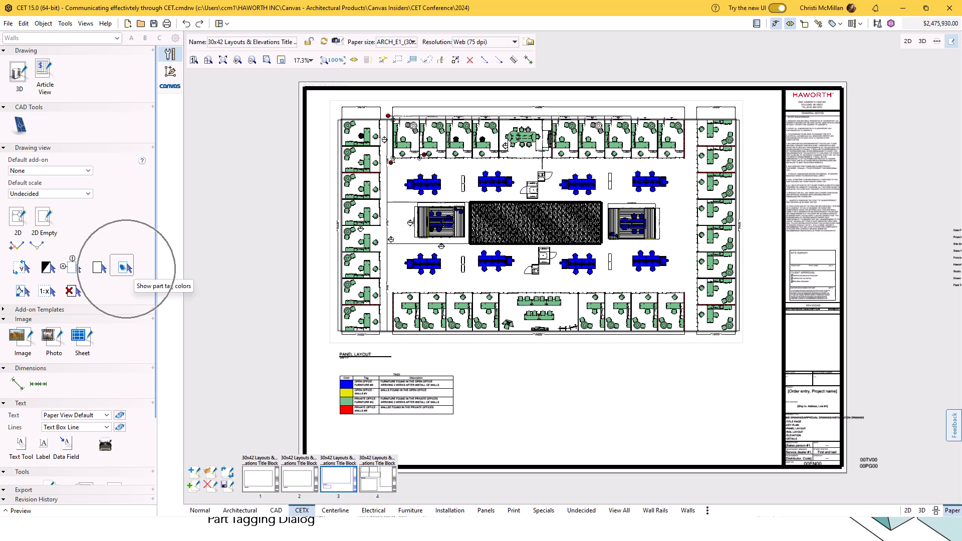
{"action": "left_click", "coordinate": [123, 266]}
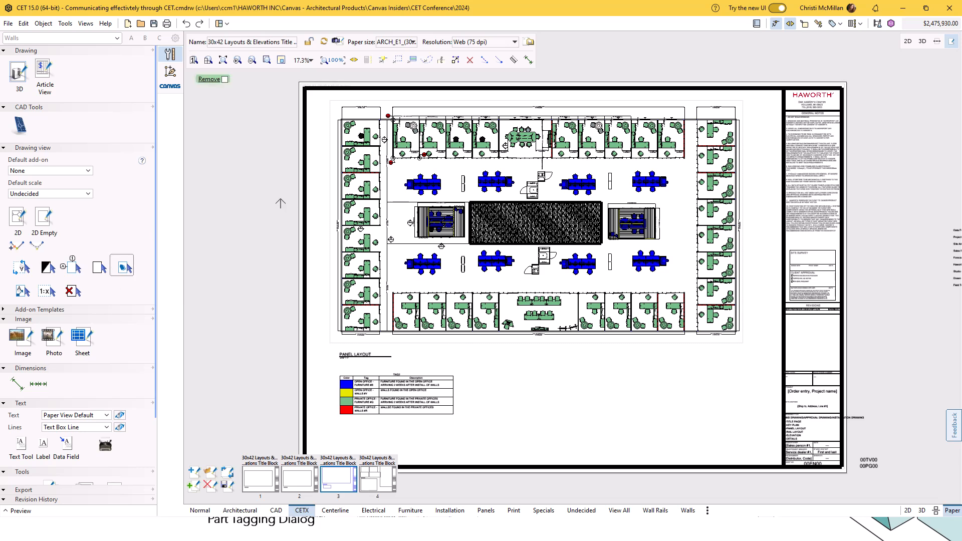
{"action": "left_click", "coordinate": [535, 224]}
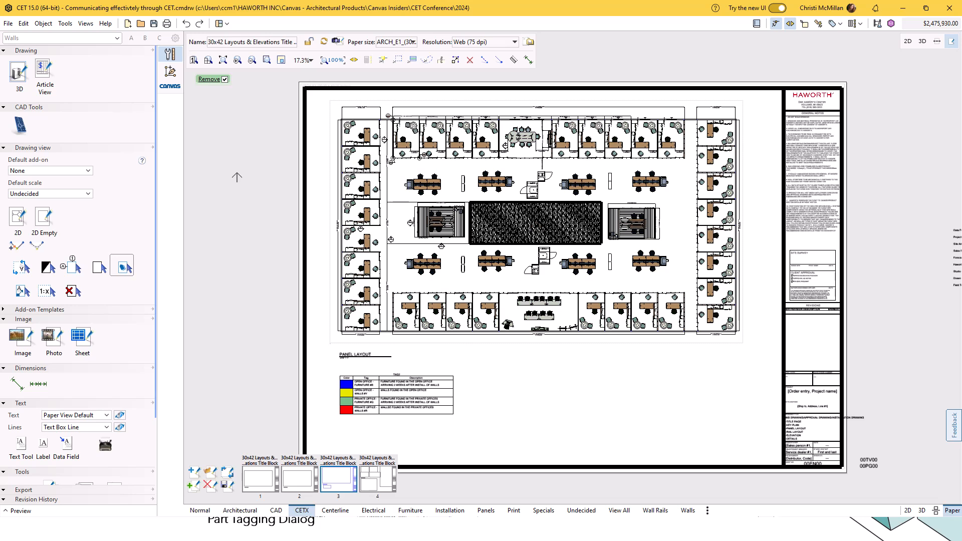
{"action": "key", "text": "Escape"}
Show the part tag colors on the PANEL LAYOUT drawing view and look at their category settings.
{"action": "left_click", "coordinate": [123, 267]}
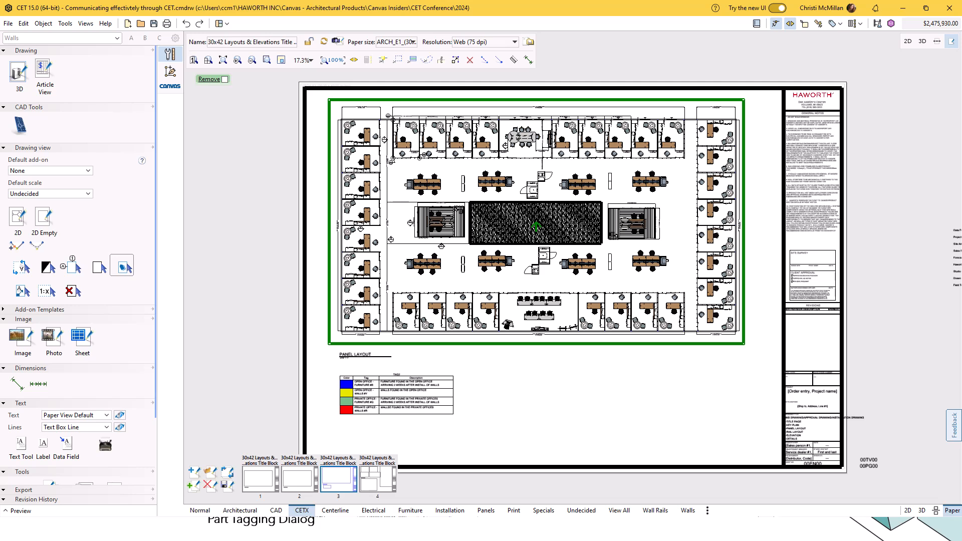
{"action": "left_click", "coordinate": [339, 353]}
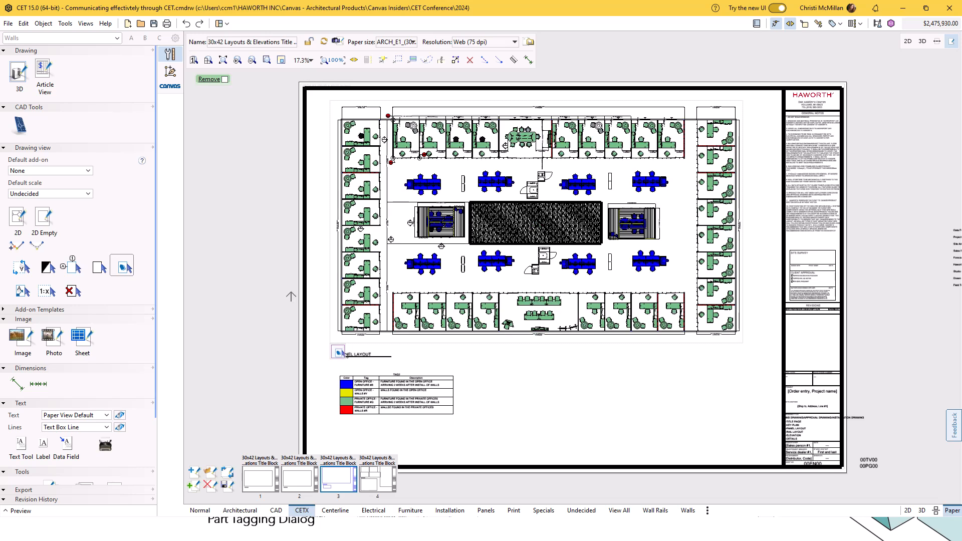
{"action": "left_click", "coordinate": [339, 353]}
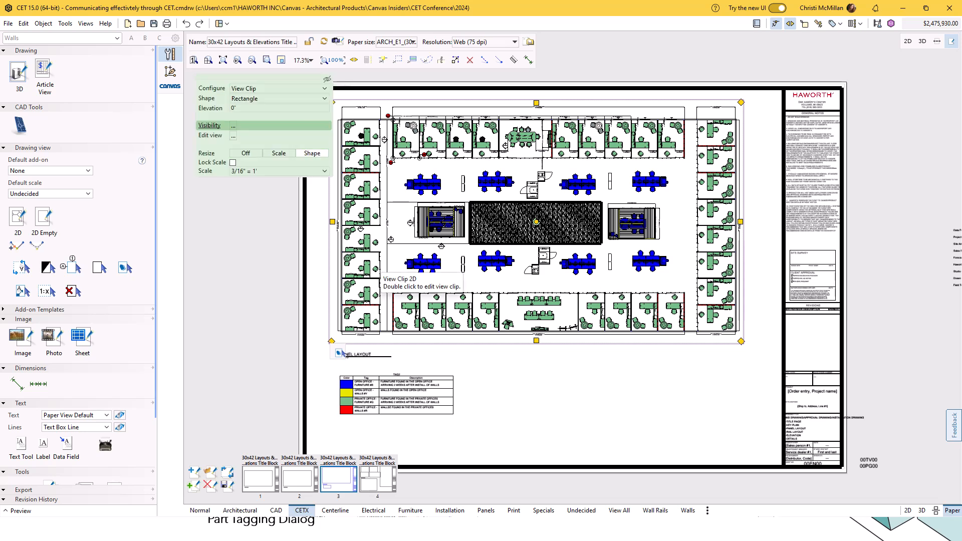
{"action": "left_click", "coordinate": [339, 353]}
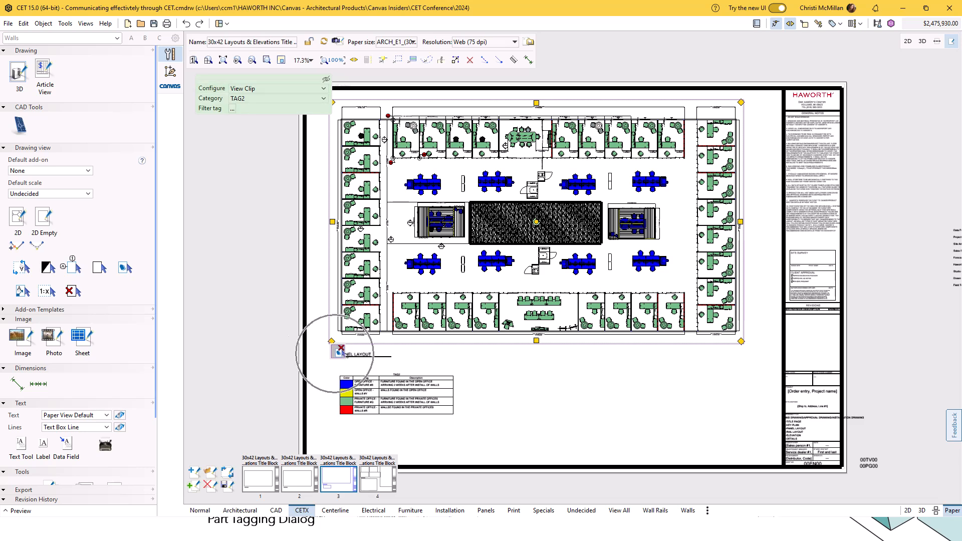
{"action": "left_click", "coordinate": [328, 373]}
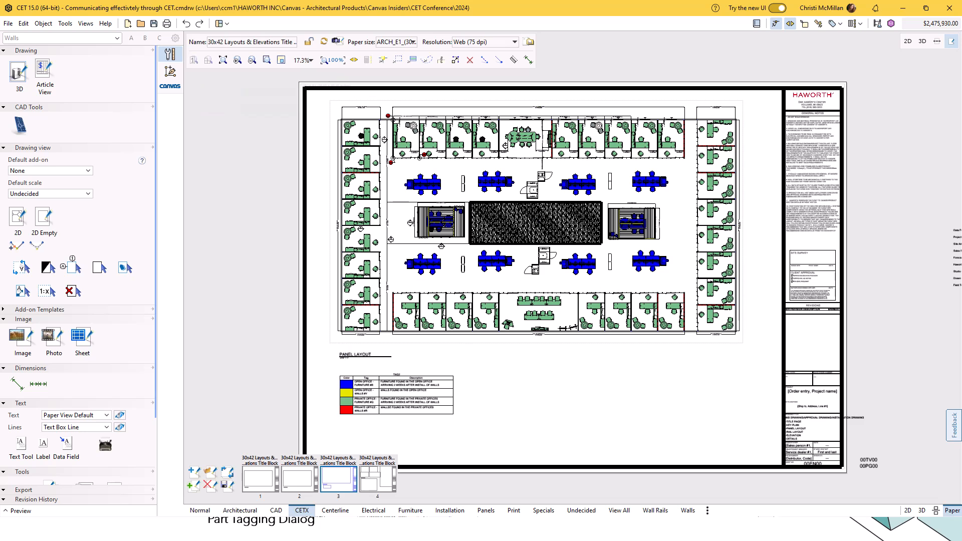
Choose TAG2 as the category for the PANEL LAYOUT view's part tag colors and check its tag filter with all four tags enabled.
{"action": "scroll", "coordinate": [327, 373], "scroll_direction": "up", "scroll_amount": 5}
{"action": "left_click", "coordinate": [337, 282]}
{"action": "scroll", "coordinate": [345, 292], "scroll_direction": "up", "scroll_amount": 2}
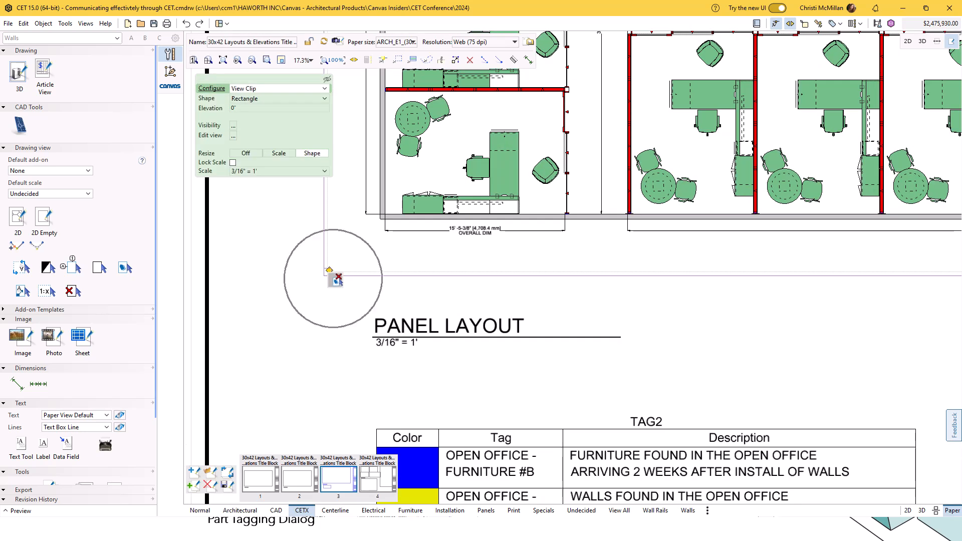
{"action": "left_click", "coordinate": [337, 281]}
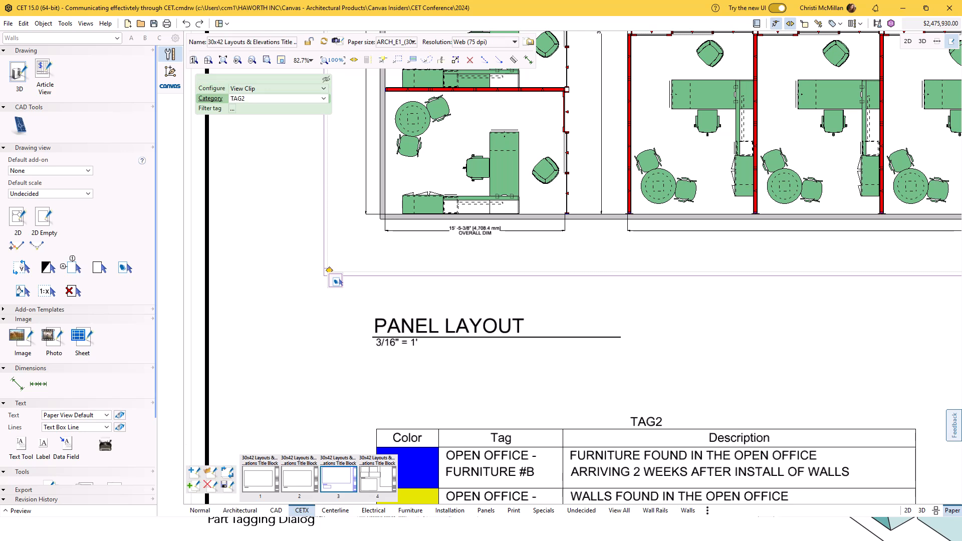
{"action": "left_click", "coordinate": [279, 99]}
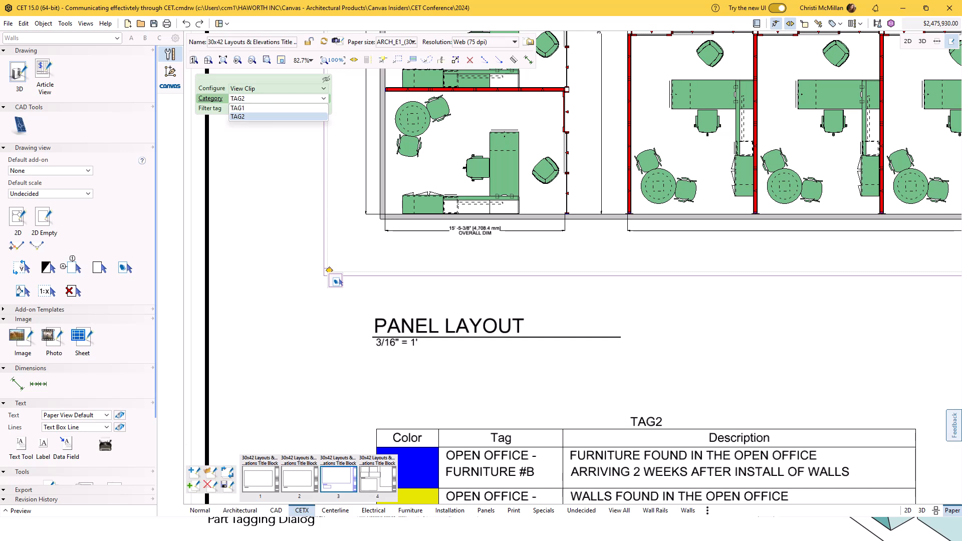
{"action": "left_click", "coordinate": [278, 117]}
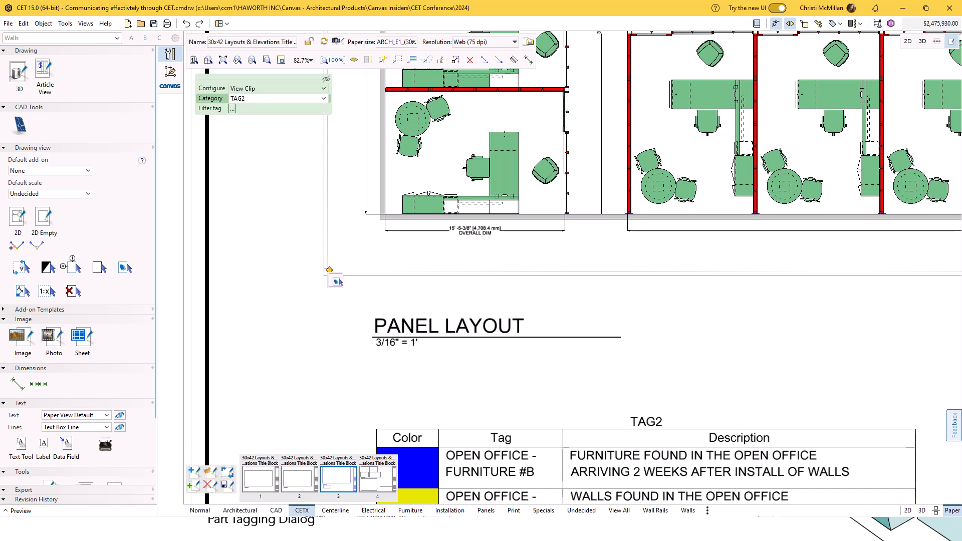
{"action": "left_click", "coordinate": [232, 109]}
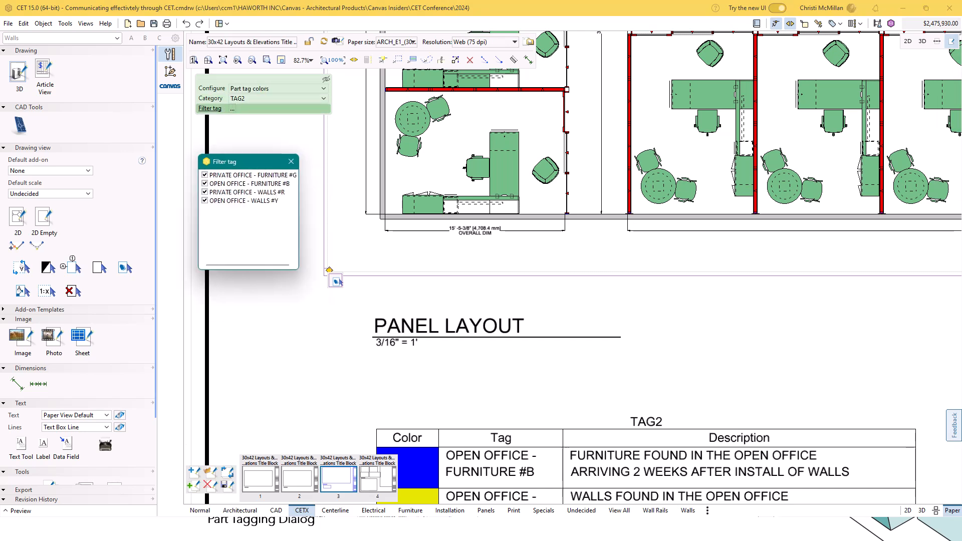
{"action": "left_click", "coordinate": [281, 157]}
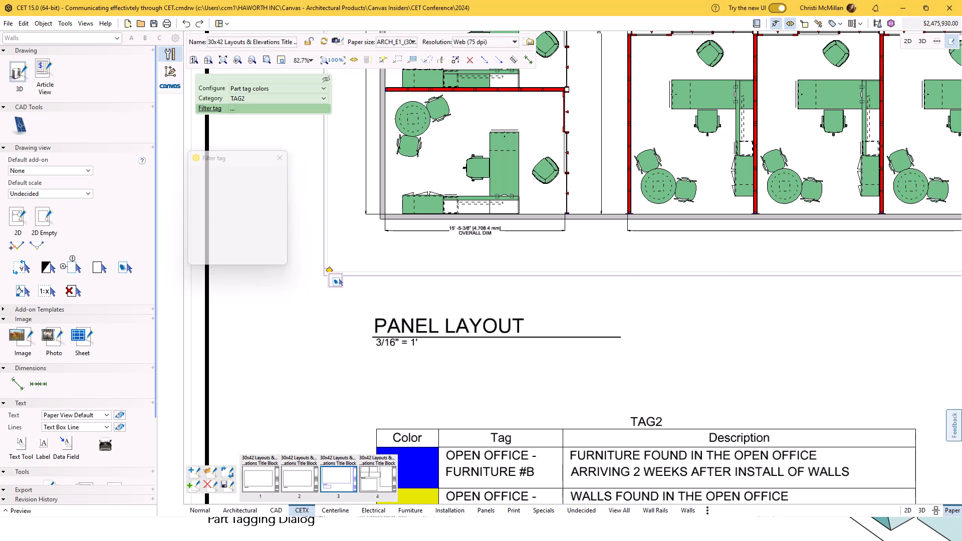
Examine the tag-colored furniture and walls in the PANEL LAYOUT view and the TAG2 legend table below it.
{"action": "scroll", "coordinate": [391, 316], "scroll_direction": "down", "scroll_amount": 3}
{"action": "scroll", "coordinate": [379, 344], "scroll_direction": "down", "scroll_amount": 3}
{"action": "scroll", "coordinate": [415, 271], "scroll_direction": "up", "scroll_amount": 4}
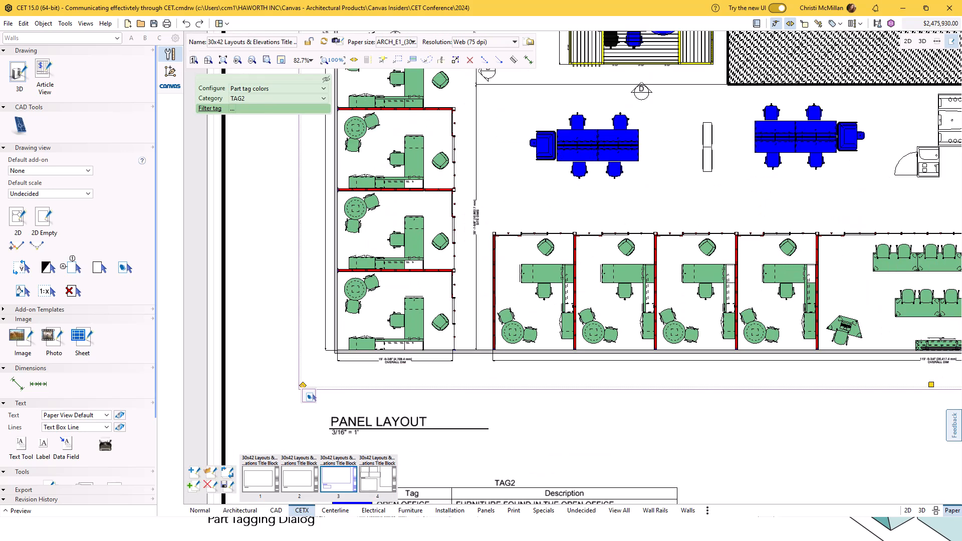
{"action": "scroll", "coordinate": [618, 289], "scroll_direction": "up", "scroll_amount": 3}
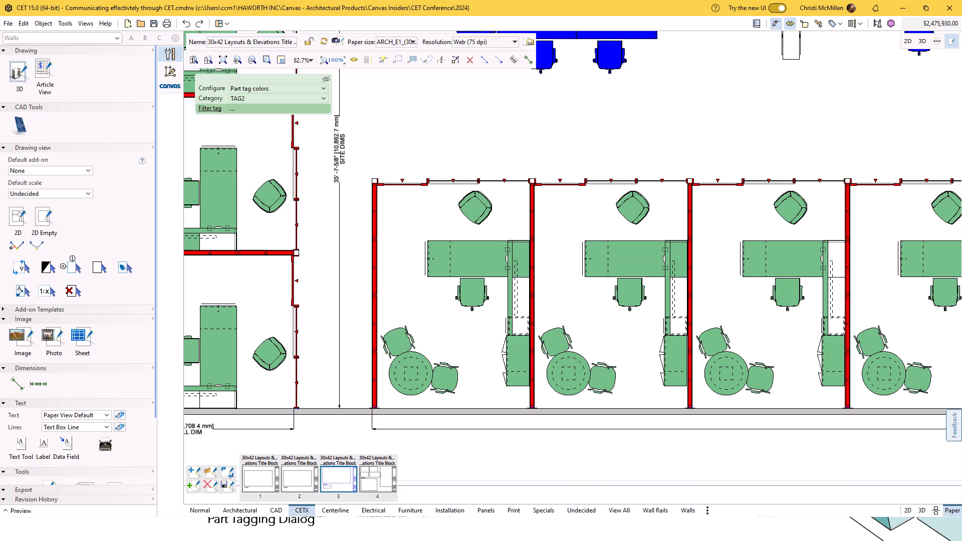
{"action": "scroll", "coordinate": [521, 222], "scroll_direction": "down", "scroll_amount": 12}
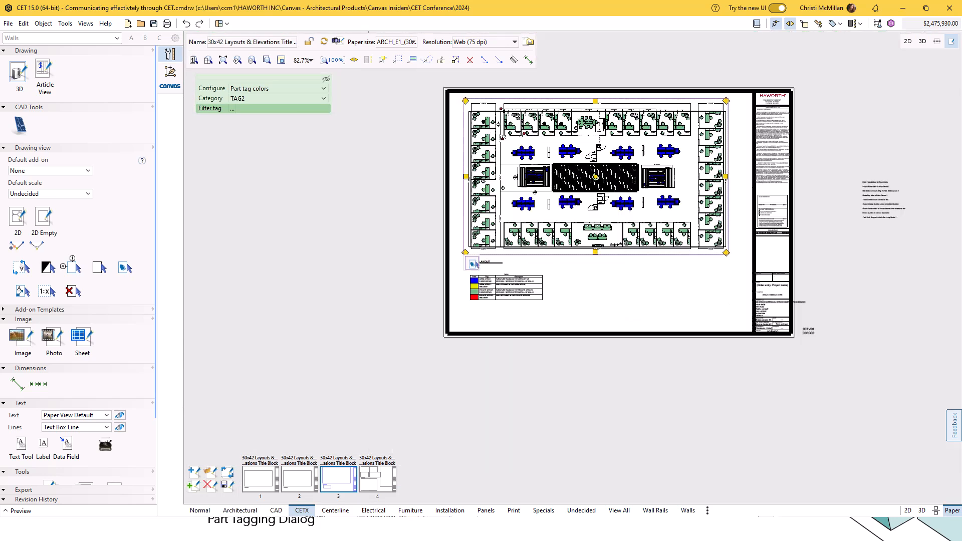
{"action": "left_click", "coordinate": [535, 244]}
{"action": "scroll", "coordinate": [536, 245], "scroll_direction": "up", "scroll_amount": 3}
{"action": "scroll", "coordinate": [491, 255], "scroll_direction": "up", "scroll_amount": 8}
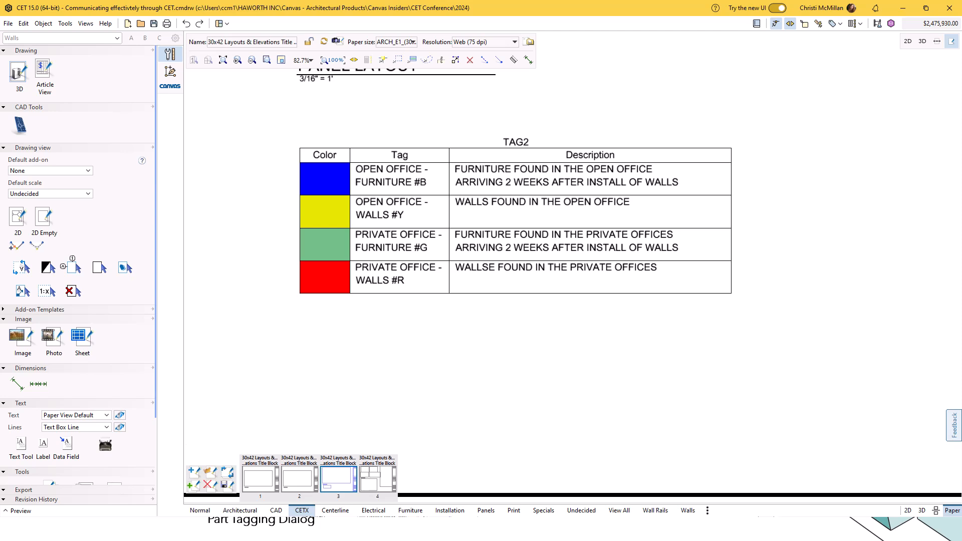
Place a tags legend for the TAG2 category below the plan, beside the existing legend, and select it.
{"action": "scroll", "coordinate": [122, 266], "scroll_direction": "down", "scroll_amount": 3}
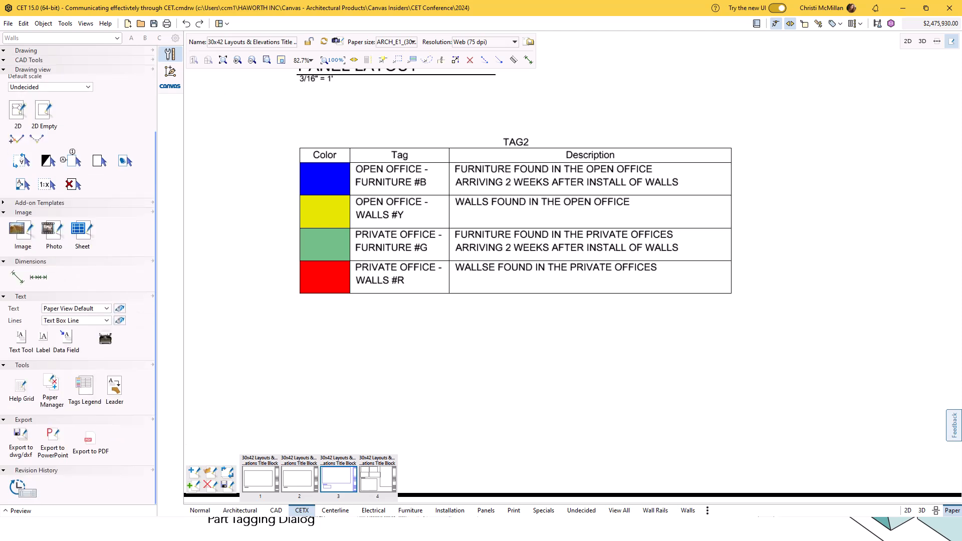
{"action": "left_click", "coordinate": [170, 54]}
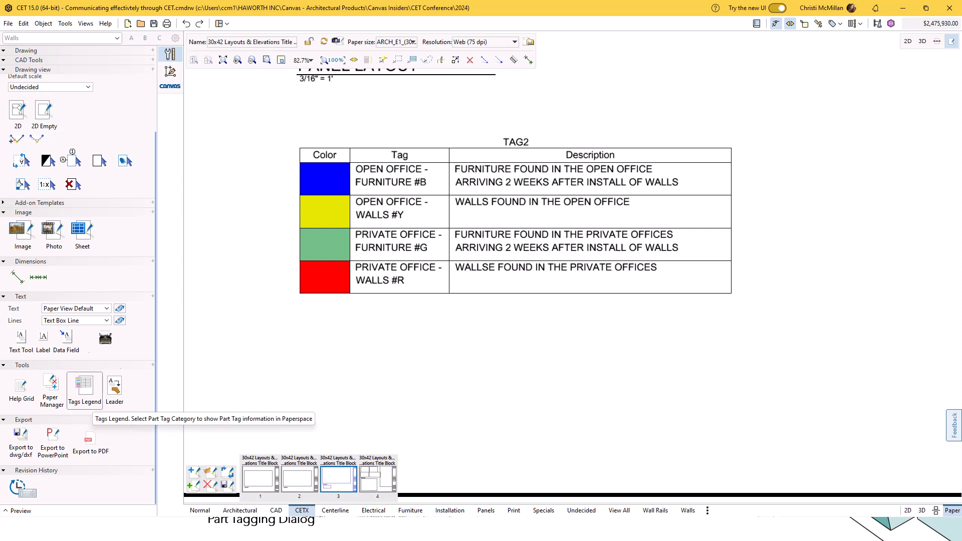
{"action": "left_click", "coordinate": [90, 399]}
{"action": "scroll", "coordinate": [368, 373], "scroll_direction": "down", "scroll_amount": 7}
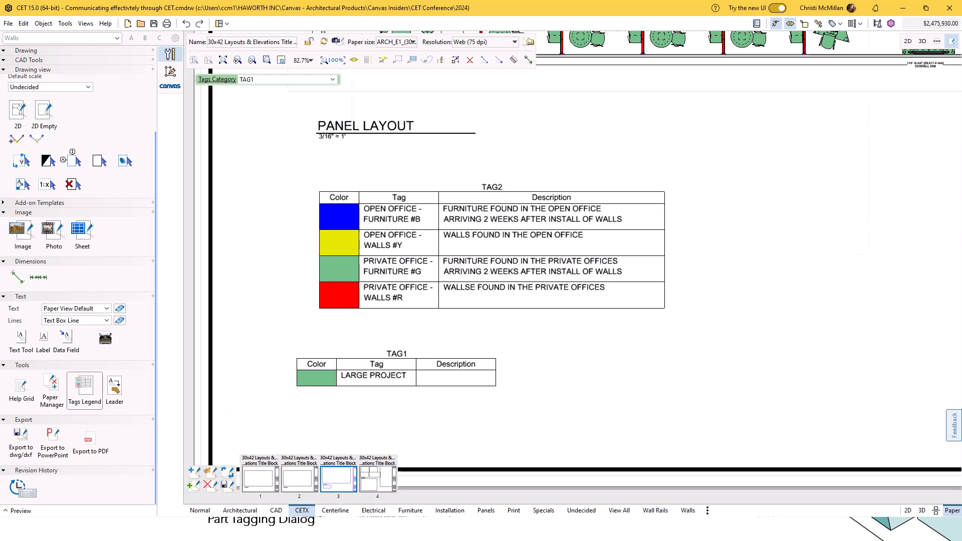
{"action": "scroll", "coordinate": [491, 351], "scroll_direction": "up", "scroll_amount": 4}
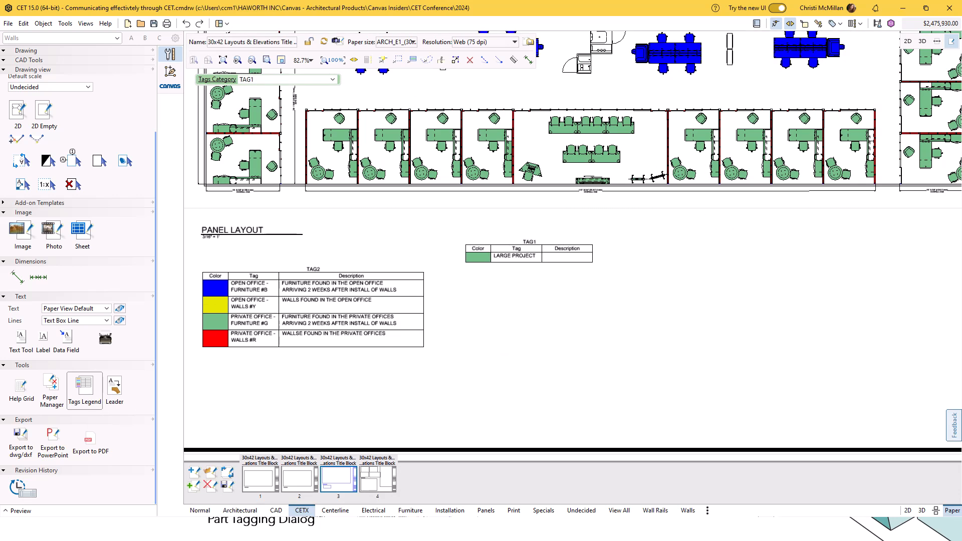
{"action": "left_click", "coordinate": [332, 80]}
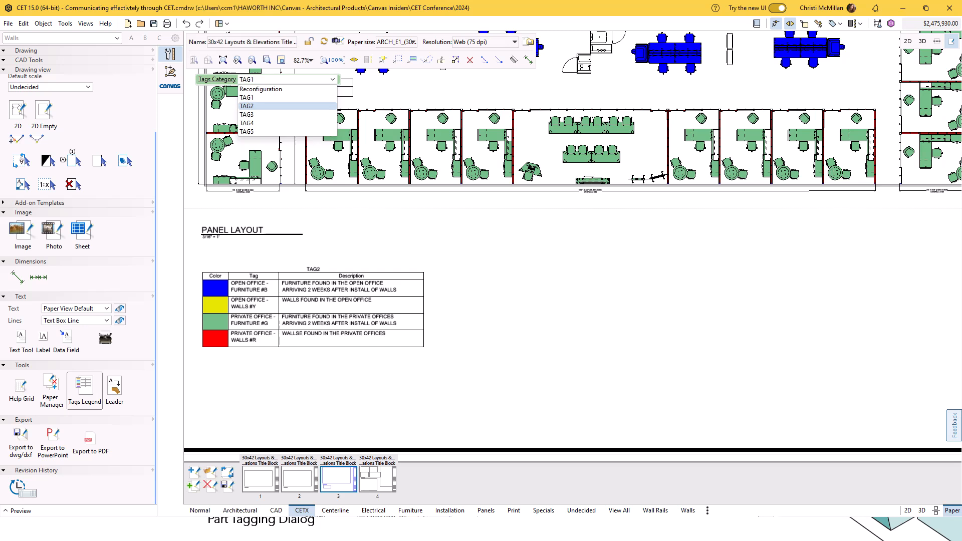
{"action": "left_click", "coordinate": [247, 106]}
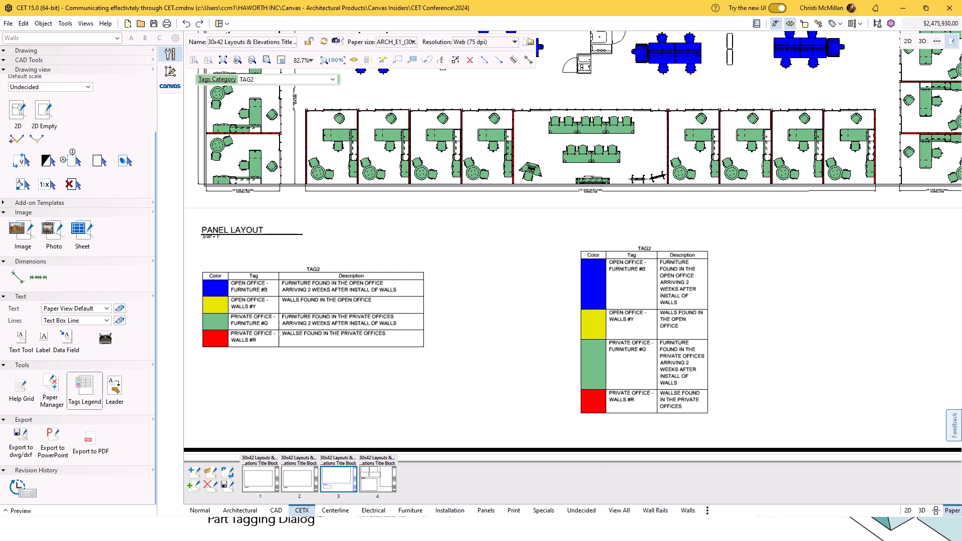
{"action": "left_click", "coordinate": [554, 239]}
{"action": "left_click", "coordinate": [617, 317]}
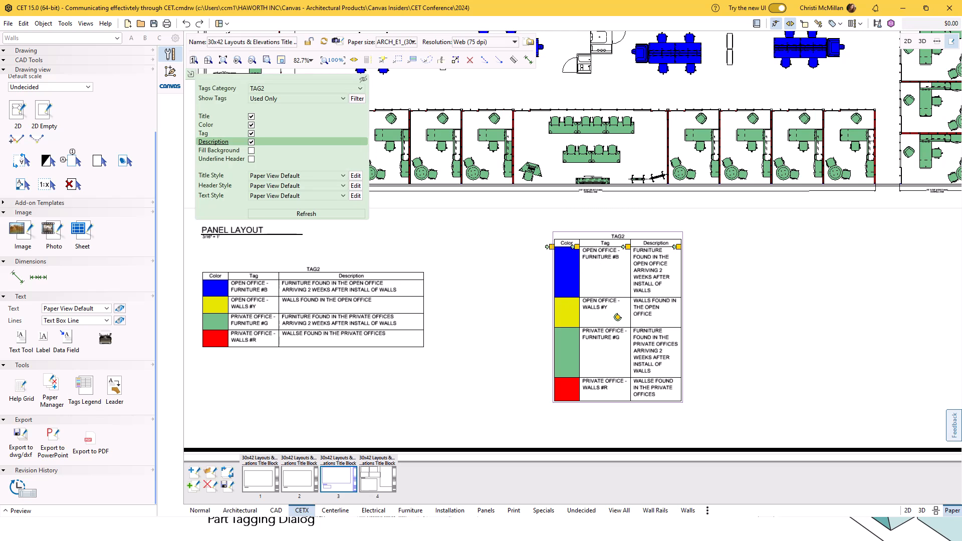
{"action": "scroll", "coordinate": [563, 268], "scroll_direction": "up", "scroll_amount": 3}
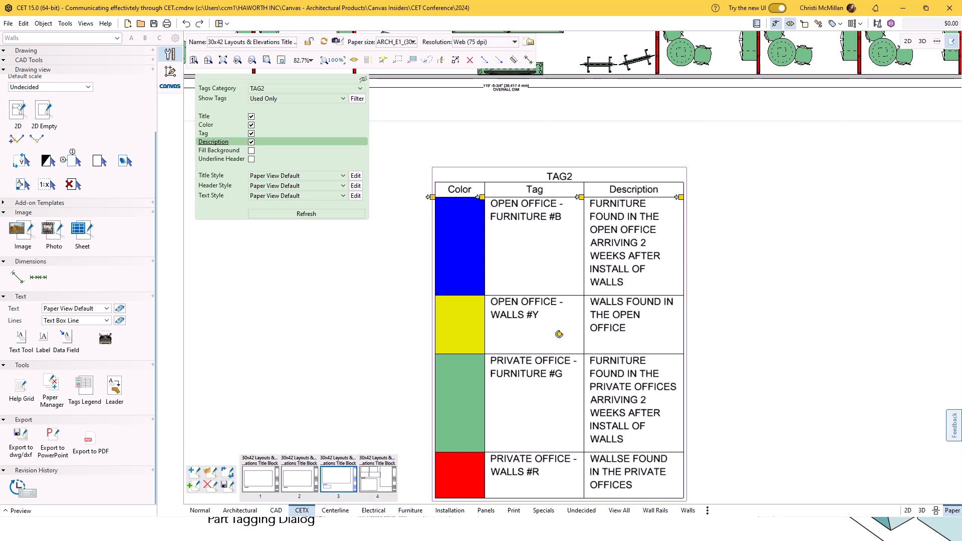
Widen the Description column of the new TAG2 tags legend so its text wraps onto fewer lines.
{"action": "scroll", "coordinate": [631, 203], "scroll_direction": "down", "scroll_amount": 3}
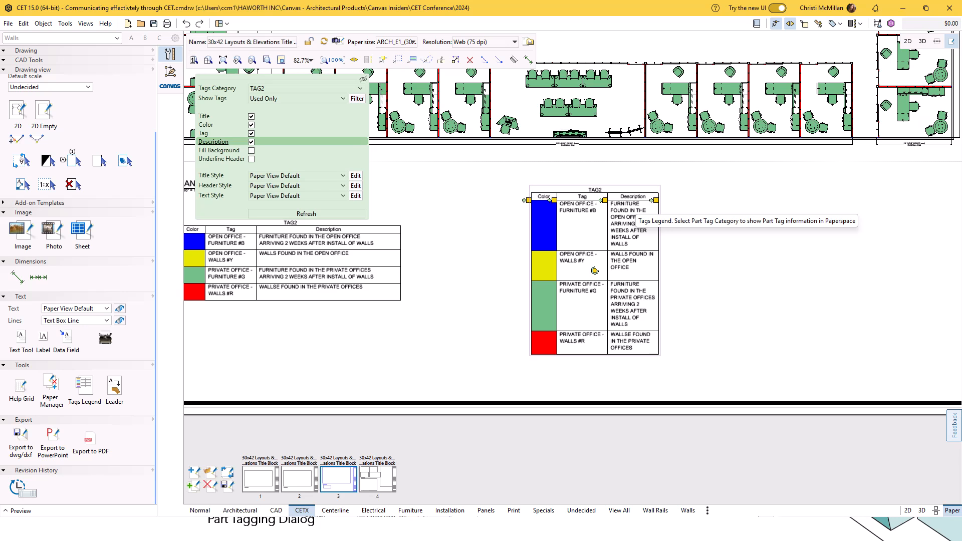
{"action": "left_click_drag", "start_coordinate": [656, 200], "coordinate": [714, 200]}
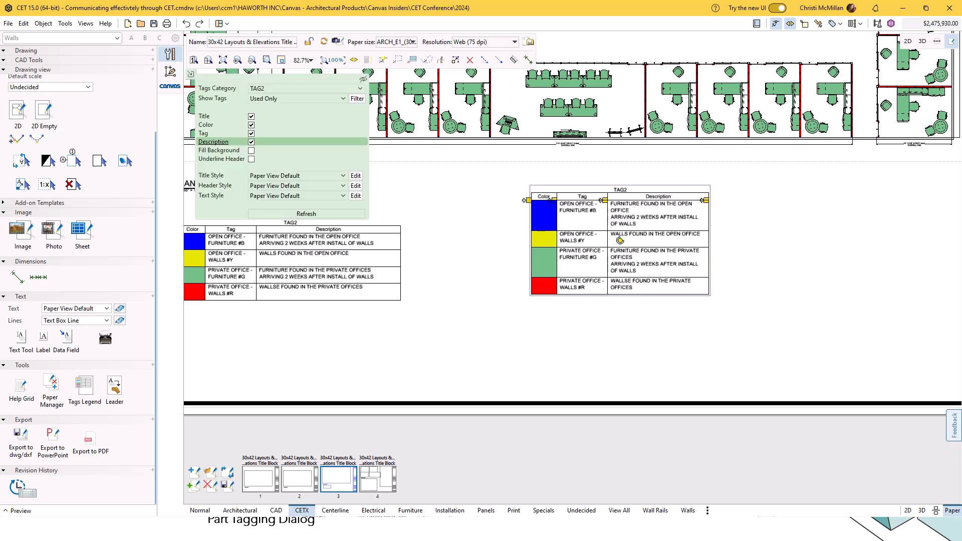
Hide and restore the Description column of the new tags legend, and do the same with its Tag column.
{"action": "left_click", "coordinate": [251, 142]}
{"action": "left_click", "coordinate": [251, 143]}
{"action": "left_click", "coordinate": [251, 134]}
{"action": "left_click", "coordinate": [252, 133]}
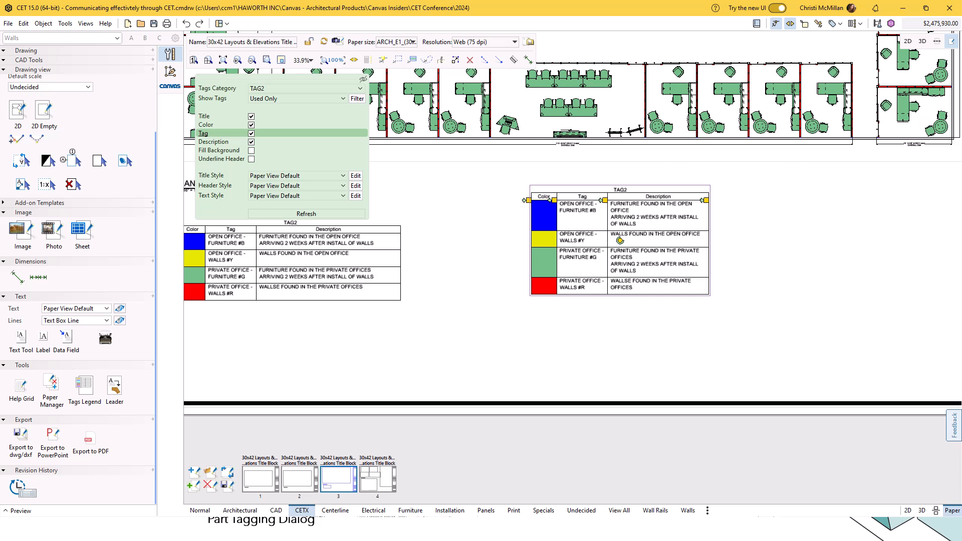
{"action": "scroll", "coordinate": [634, 331], "scroll_direction": "down", "scroll_amount": 5}
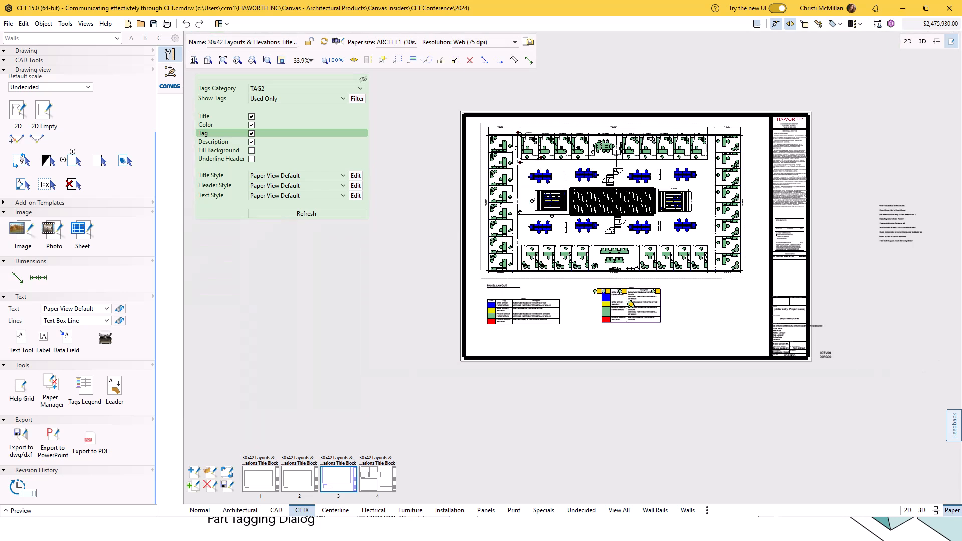
{"action": "scroll", "coordinate": [632, 305], "scroll_direction": "up", "scroll_amount": 2}
{"action": "scroll", "coordinate": [632, 360], "scroll_direction": "down", "scroll_amount": 1}
{"action": "scroll", "coordinate": [659, 268], "scroll_direction": "up", "scroll_amount": 1}
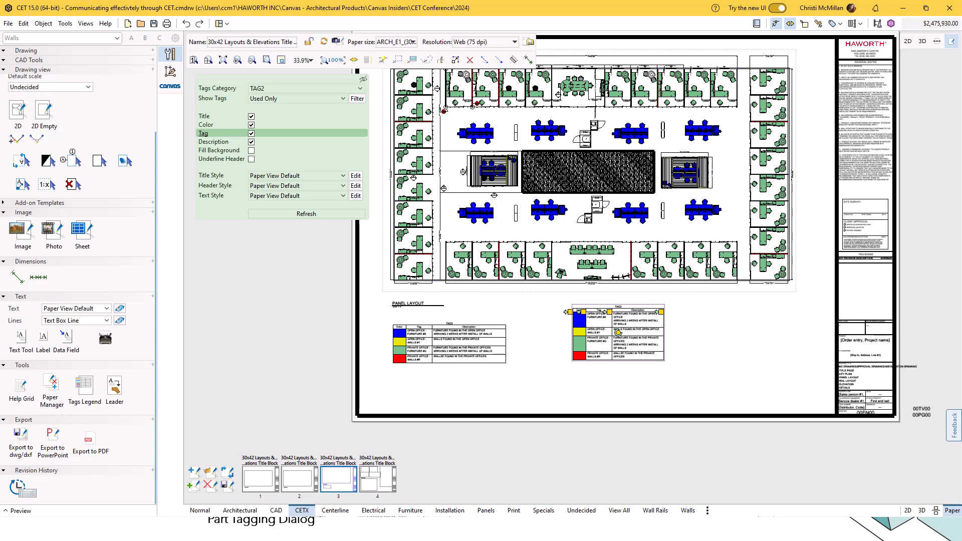
Switch to the presentation slideshow and advance from the Labels, Notes & Tags slide to the Elevations slide.
{"action": "key", "text": "alt+Tab"}
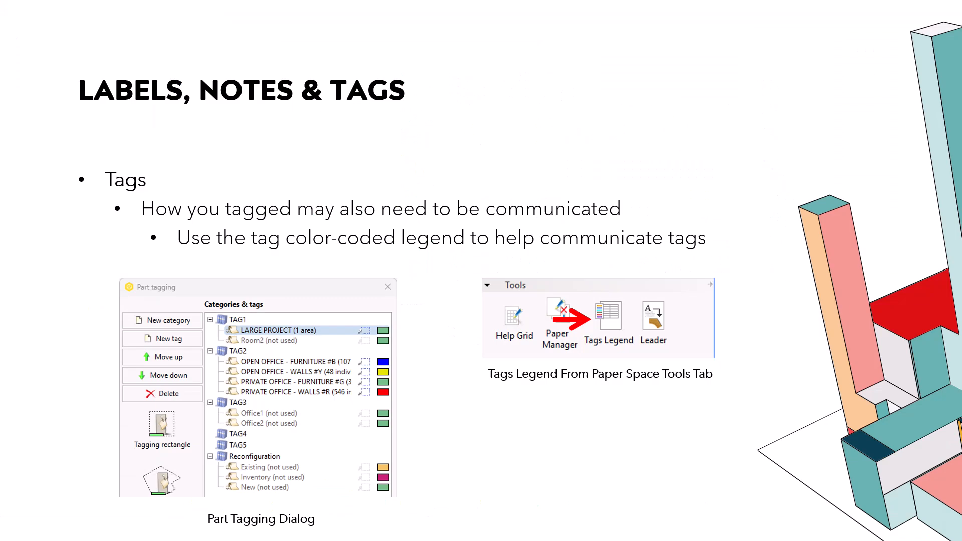
{"action": "key", "text": "Right"}
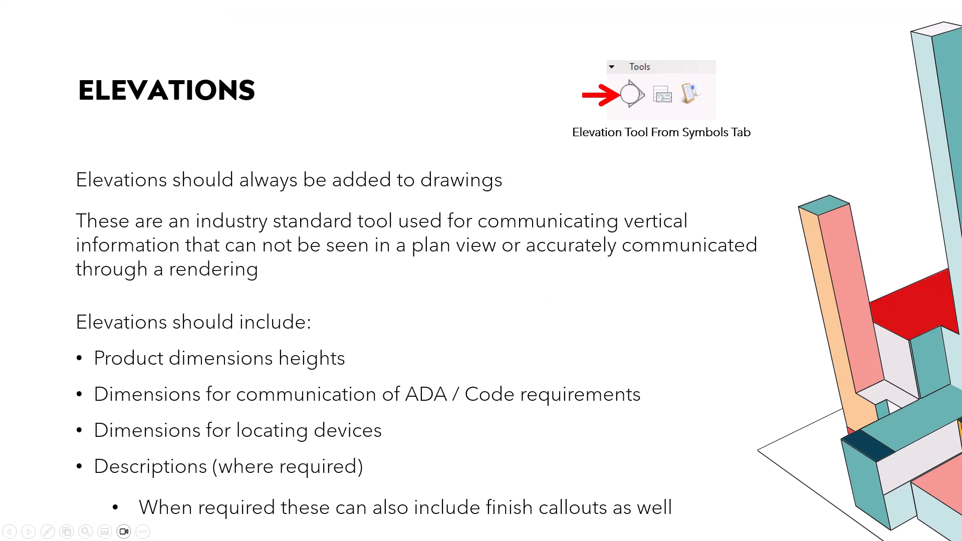
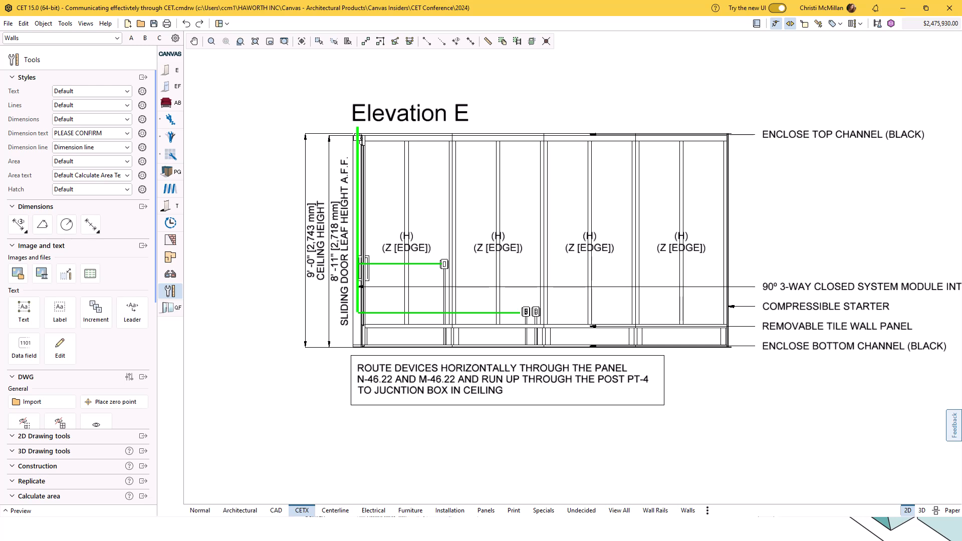
Open the visibility settings of the Elevation E view, look over its view modes, and close them without changes.
{"action": "scroll", "coordinate": [78, 281], "scroll_direction": "down", "scroll_amount": 6}
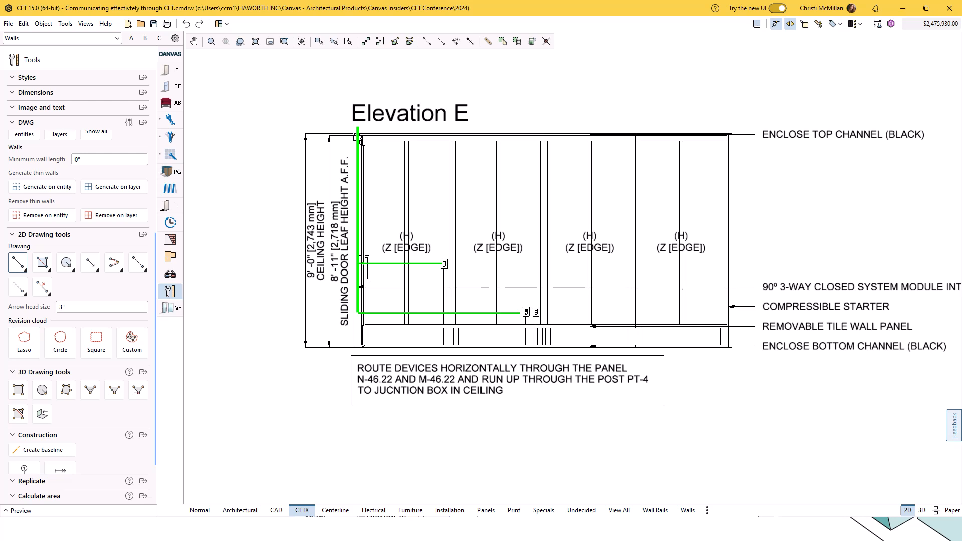
{"action": "scroll", "coordinate": [97, 343], "scroll_direction": "down", "scroll_amount": 3}
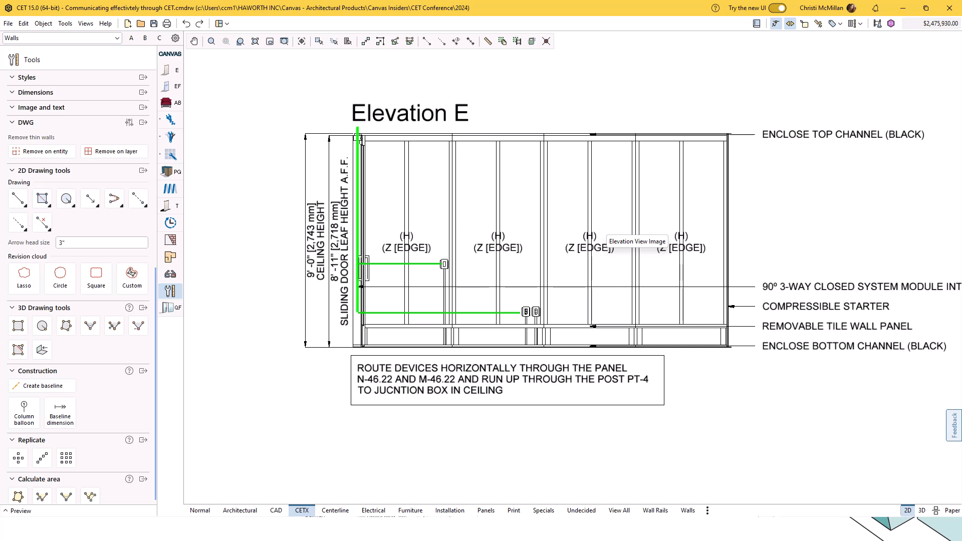
{"action": "left_click", "coordinate": [542, 248]}
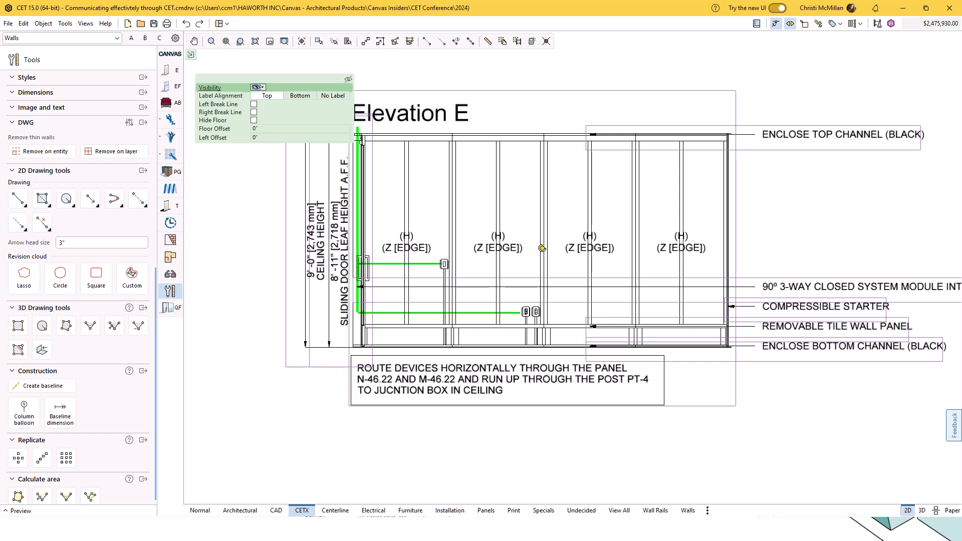
{"action": "left_click", "coordinate": [256, 87]}
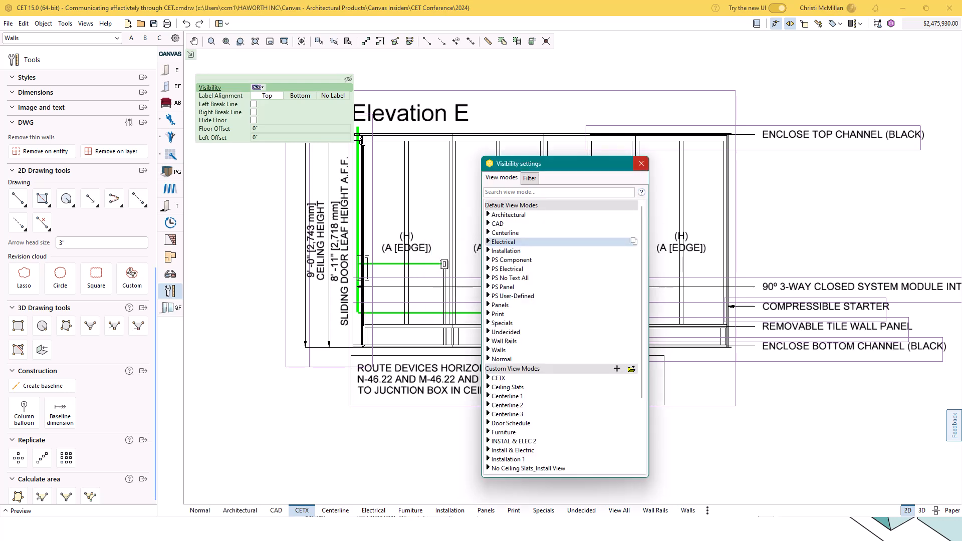
{"action": "left_click", "coordinate": [641, 163]}
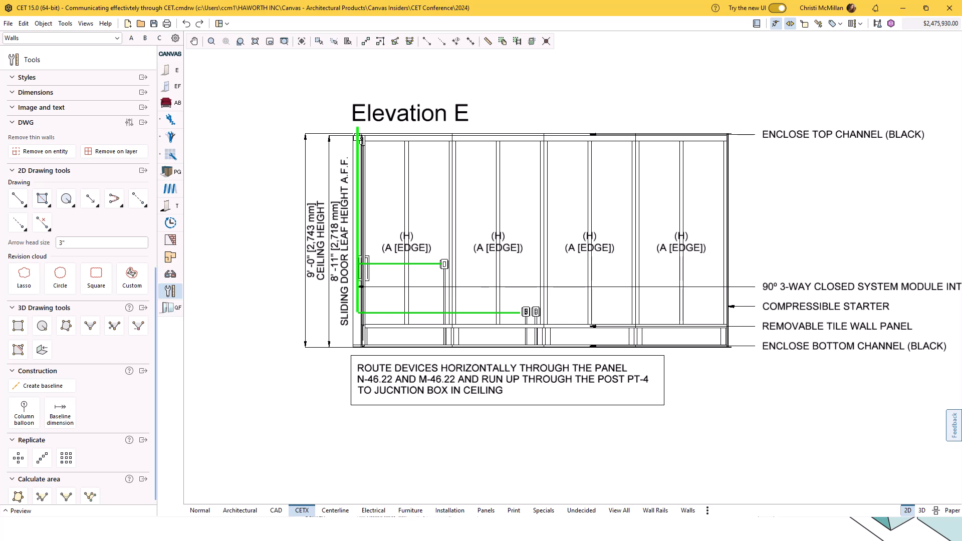
{"action": "left_click", "coordinate": [357, 401]}
{"action": "key", "text": "Escape"}
Examine the ceiling height dimension and tags on Elevation A and the rail height dimensions on Elevation C.
{"action": "scroll", "coordinate": [515, 464], "scroll_direction": "down", "scroll_amount": 5}
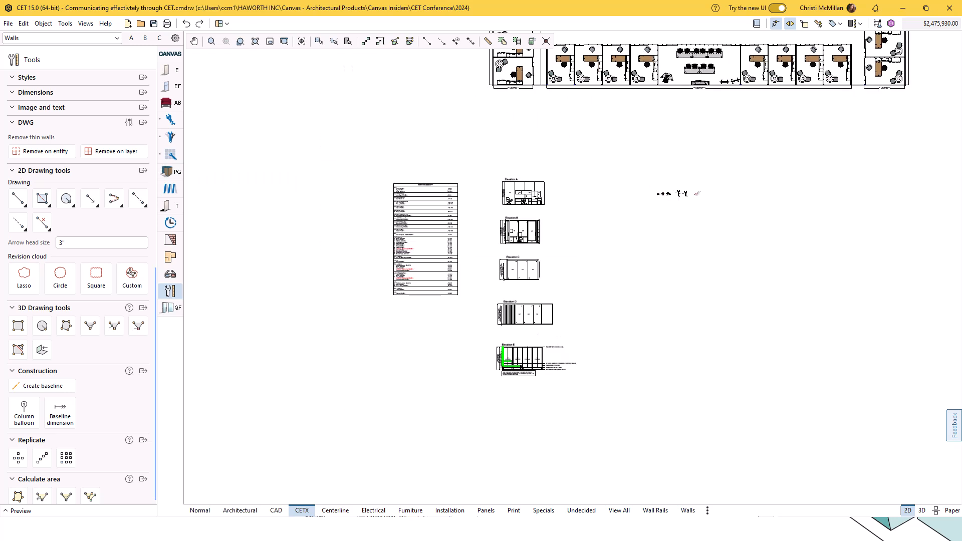
{"action": "scroll", "coordinate": [532, 165], "scroll_direction": "up", "scroll_amount": 5}
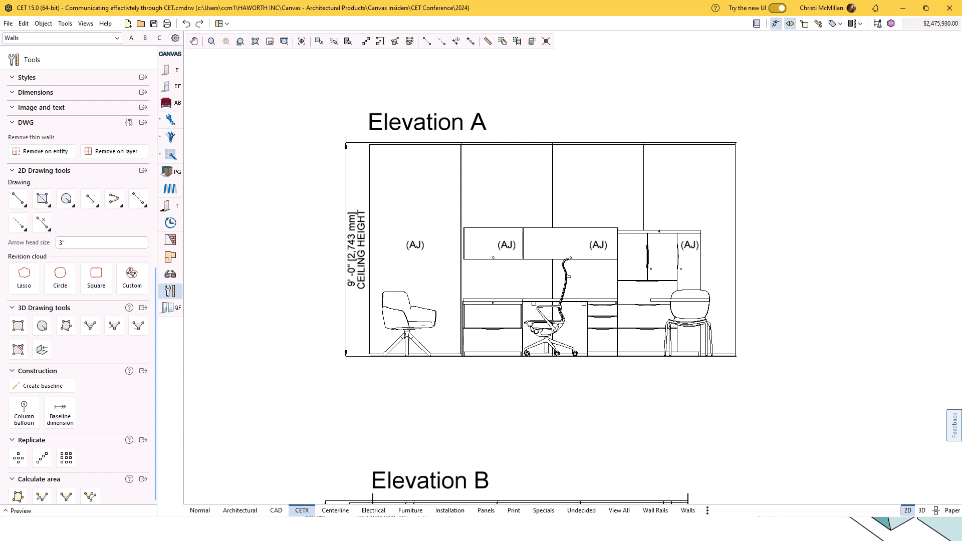
{"action": "scroll", "coordinate": [514, 157], "scroll_direction": "down", "scroll_amount": 5}
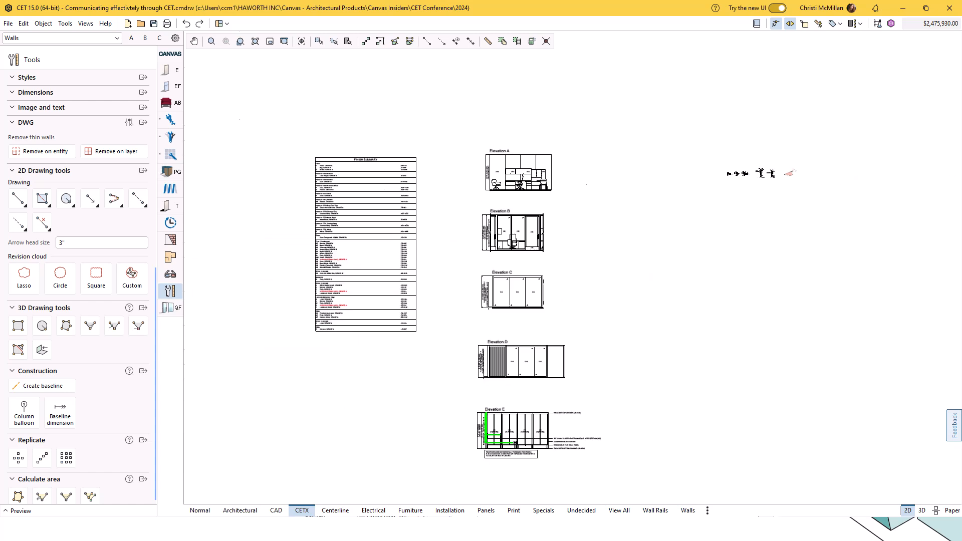
{"action": "scroll", "coordinate": [513, 297], "scroll_direction": "up", "scroll_amount": 5}
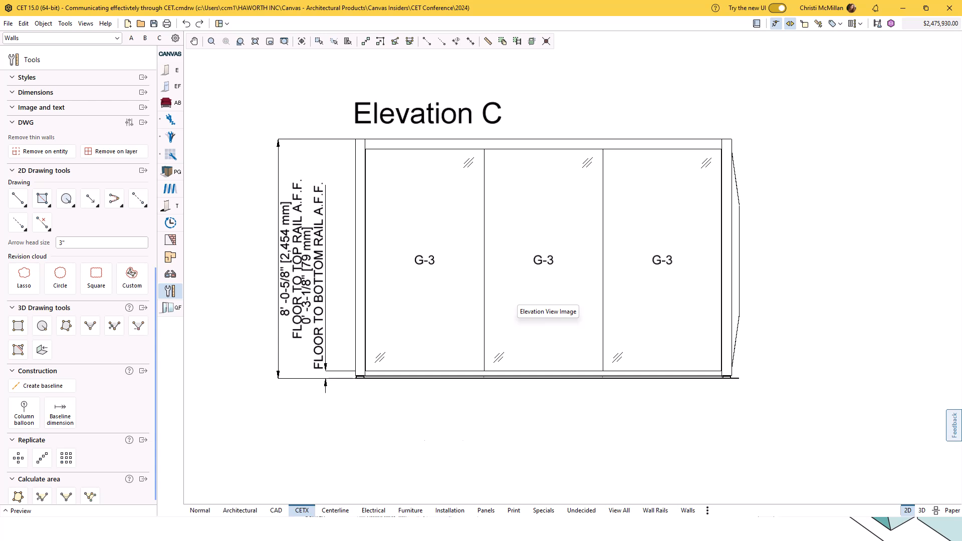
{"action": "scroll", "coordinate": [531, 252], "scroll_direction": "down", "scroll_amount": 5}
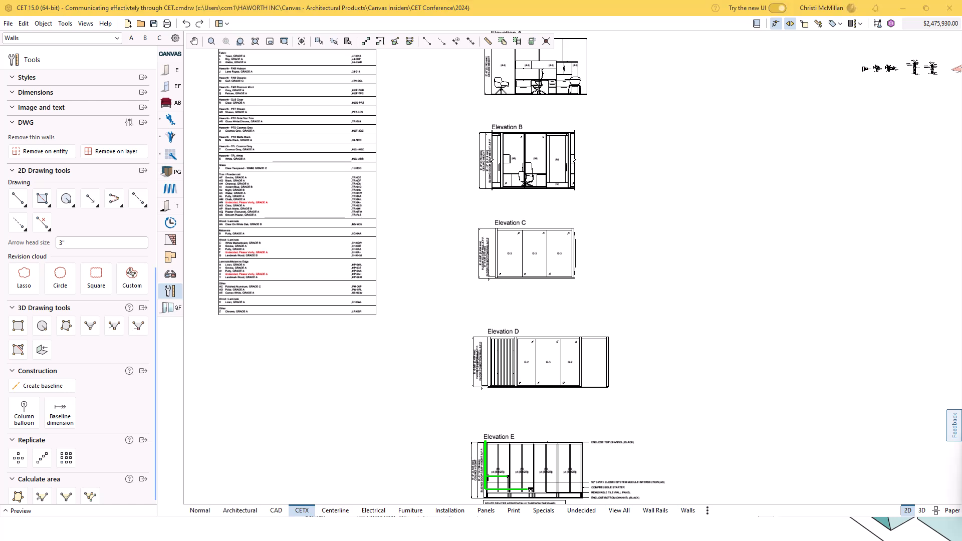
Switch to the presentation slideshow and advance to the Details and Sections slide.
{"action": "key", "text": "alt+Tab"}
{"action": "key", "text": "Right"}
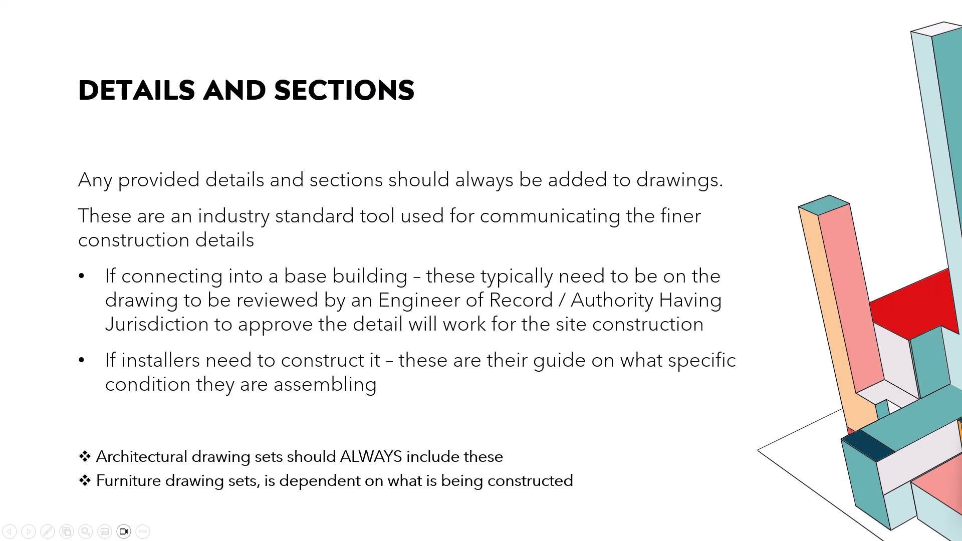
Switch back to CET and examine the REF 1, REF 2 and REF 3 interconnection details beside the elevations.
{"action": "key", "text": "alt+Tab"}
{"action": "scroll", "coordinate": [585, 215], "scroll_direction": "down", "scroll_amount": 4}
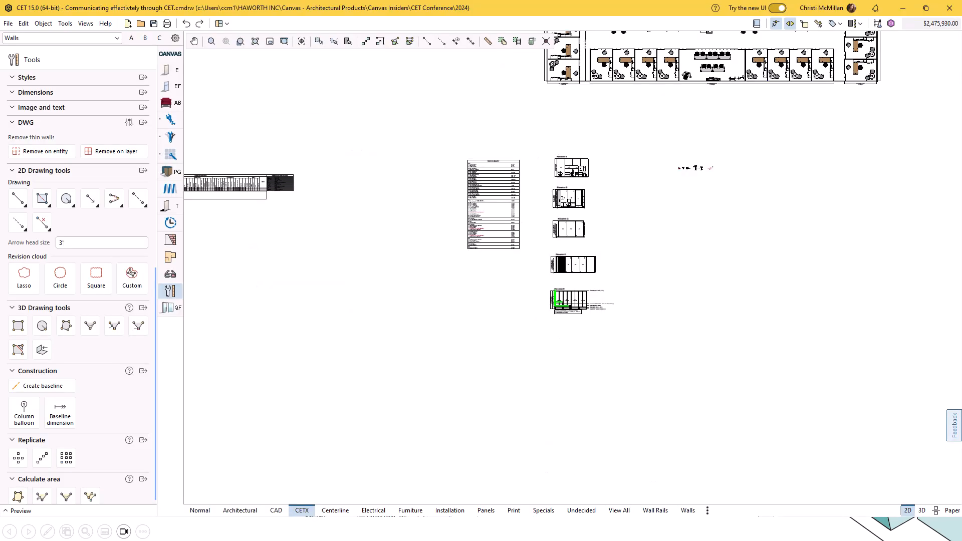
{"action": "scroll", "coordinate": [731, 143], "scroll_direction": "up", "scroll_amount": 4}
{"action": "scroll", "coordinate": [647, 208], "scroll_direction": "up", "scroll_amount": 5}
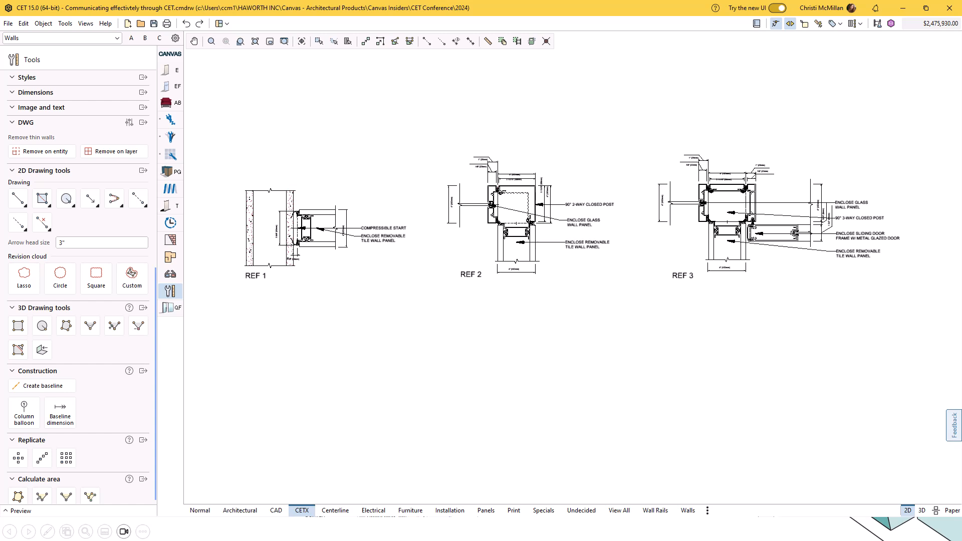
{"action": "scroll", "coordinate": [323, 232], "scroll_direction": "up", "scroll_amount": 7}
{"action": "scroll", "coordinate": [491, 212], "scroll_direction": "down", "scroll_amount": 7}
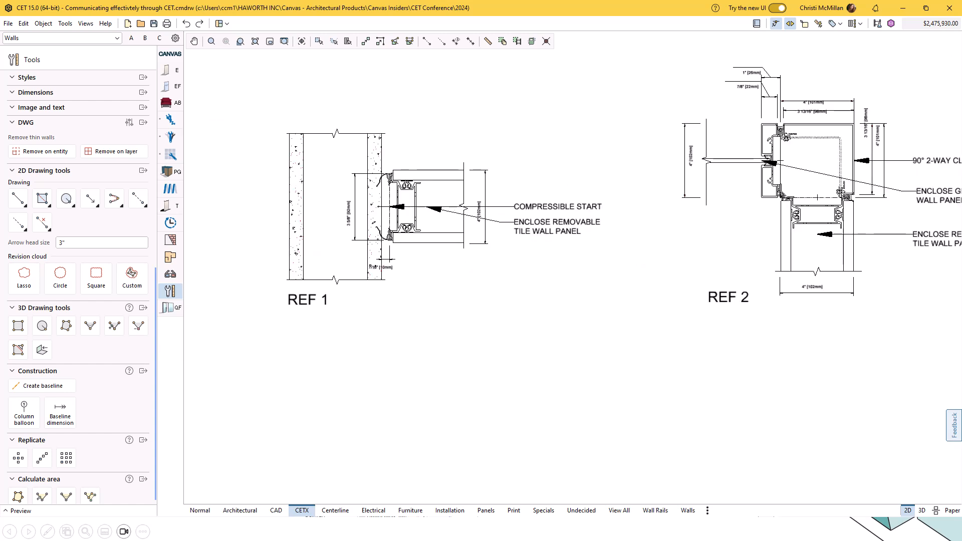
{"action": "scroll", "coordinate": [375, 231], "scroll_direction": "down", "scroll_amount": 4}
{"action": "scroll", "coordinate": [463, 226], "scroll_direction": "up", "scroll_amount": 3}
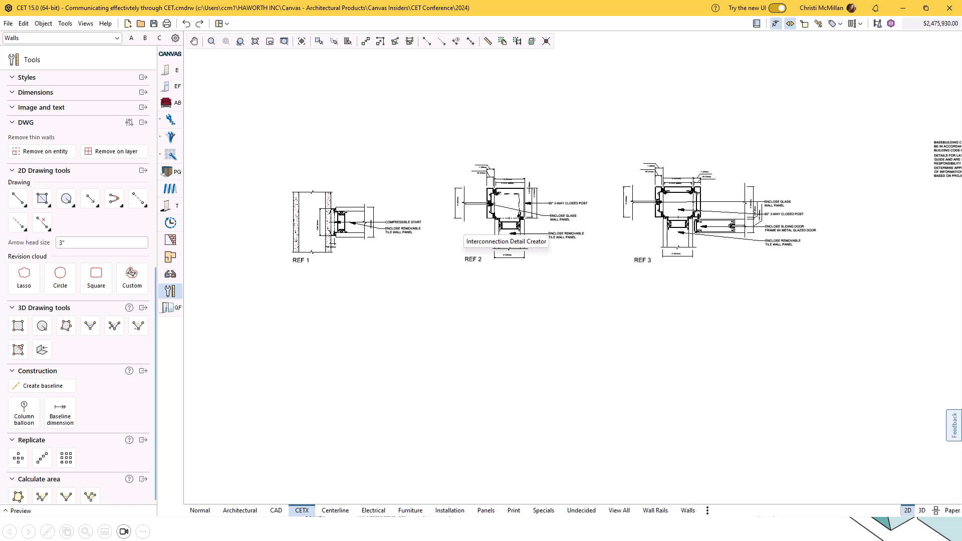
{"action": "scroll", "coordinate": [318, 253], "scroll_direction": "down", "scroll_amount": 5}
Examine the two wall section details, including their ceiling bracing, floor line and base building construction notes.
{"action": "scroll", "coordinate": [634, 256], "scroll_direction": "up", "scroll_amount": 4}
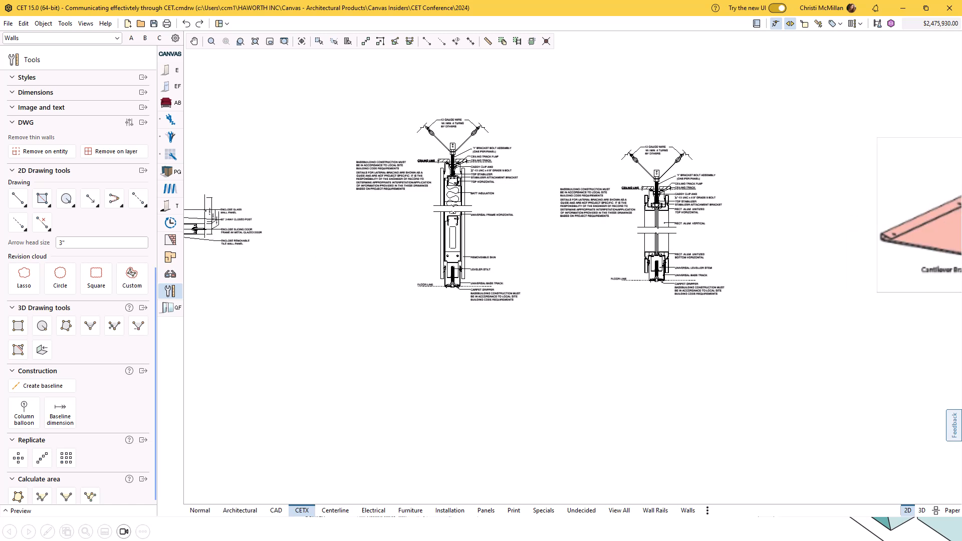
{"action": "scroll", "coordinate": [447, 162], "scroll_direction": "up", "scroll_amount": 3}
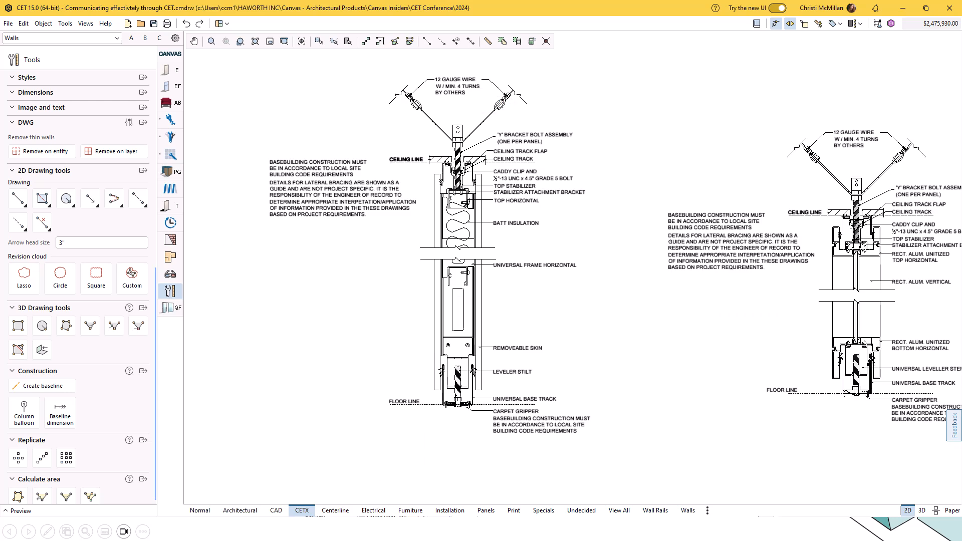
{"action": "scroll", "coordinate": [571, 251], "scroll_direction": "down", "scroll_amount": 4}
{"action": "scroll", "coordinate": [572, 251], "scroll_direction": "up", "scroll_amount": 2}
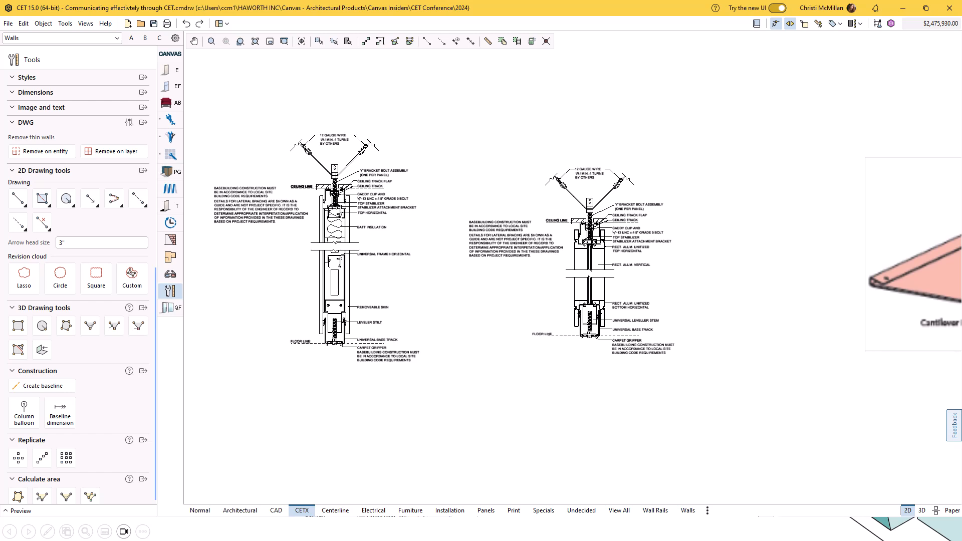
{"action": "scroll", "coordinate": [435, 260], "scroll_direction": "down", "scroll_amount": 7}
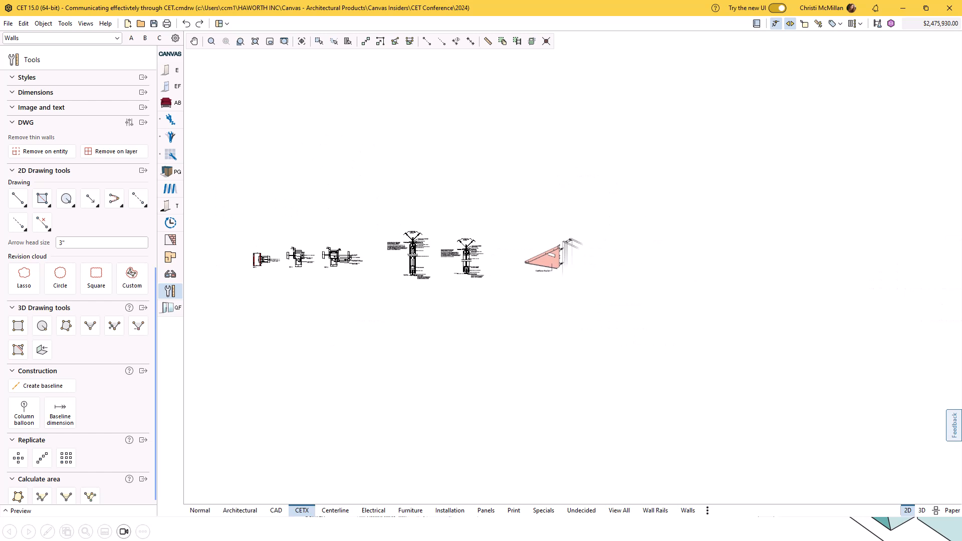
Inspect the Cantilever Bracket detail image placed beside the wall sections.
{"action": "scroll", "coordinate": [556, 270], "scroll_direction": "up", "scroll_amount": 7}
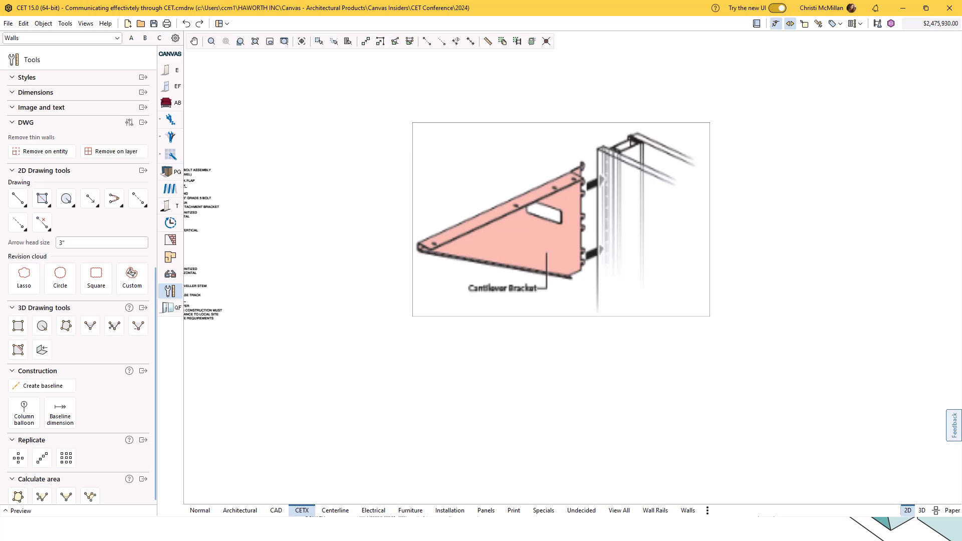
{"action": "scroll", "coordinate": [746, 221], "scroll_direction": "down", "scroll_amount": 4}
{"action": "scroll", "coordinate": [507, 221], "scroll_direction": "up", "scroll_amount": 5}
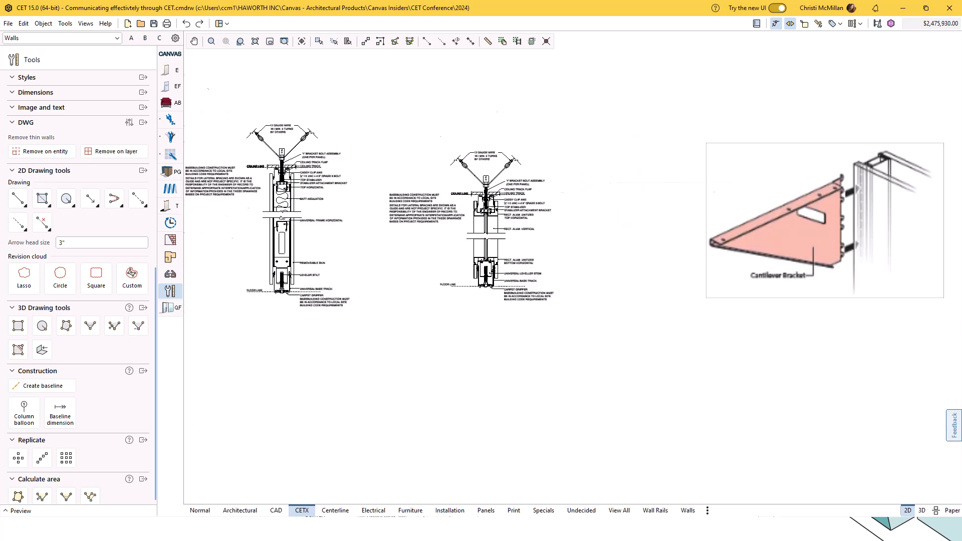
{"action": "scroll", "coordinate": [344, 233], "scroll_direction": "down", "scroll_amount": 4}
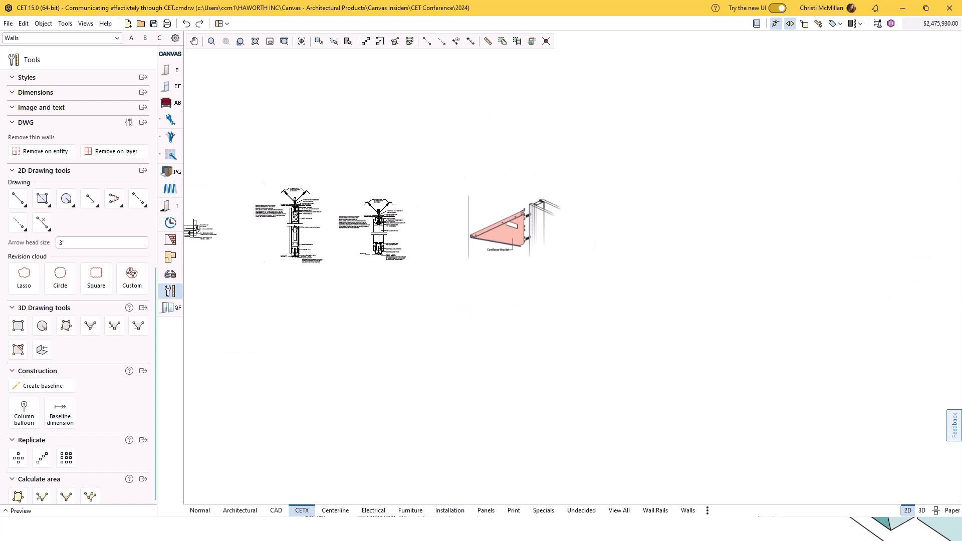
{"action": "scroll", "coordinate": [527, 225], "scroll_direction": "up", "scroll_amount": 2}
{"action": "scroll", "coordinate": [685, 213], "scroll_direction": "up", "scroll_amount": 1}
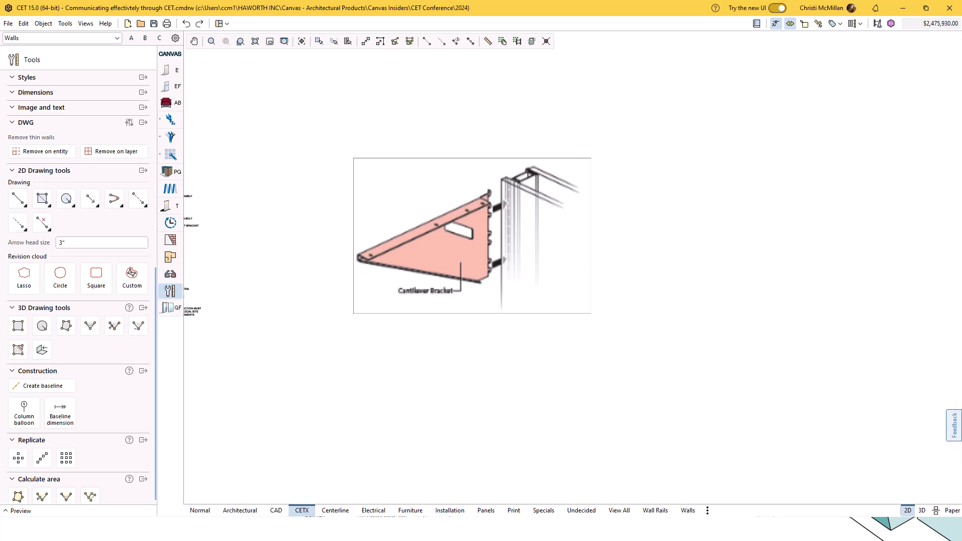
{"action": "scroll", "coordinate": [635, 202], "scroll_direction": "down", "scroll_amount": 4}
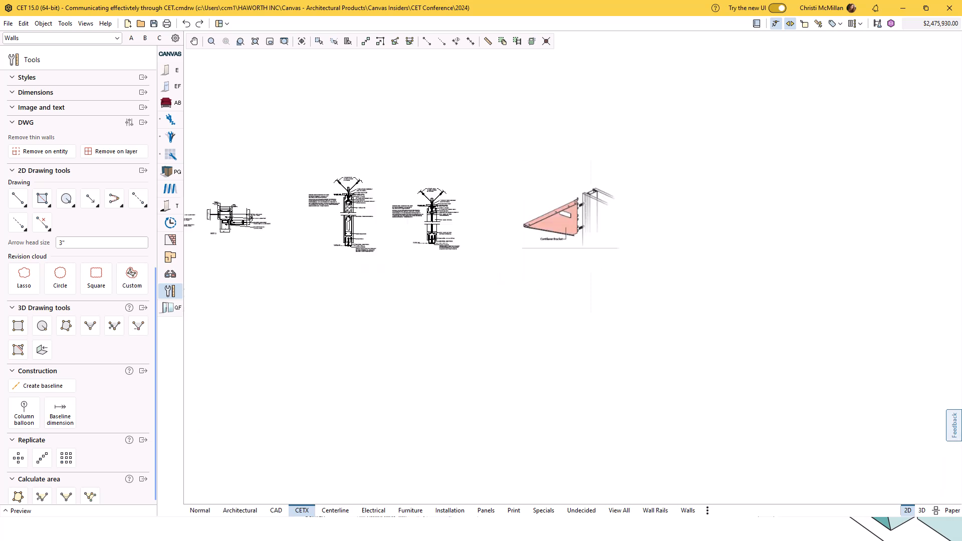
{"action": "scroll", "coordinate": [538, 221], "scroll_direction": "up", "scroll_amount": 3}
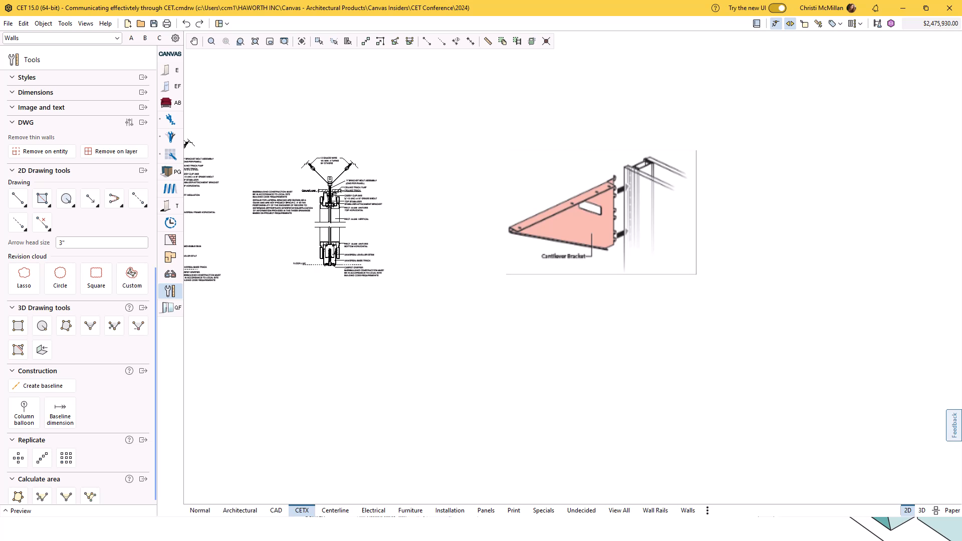
Look at the file import and export options and return to the drawing.
{"action": "left_click", "coordinate": [8, 23]}
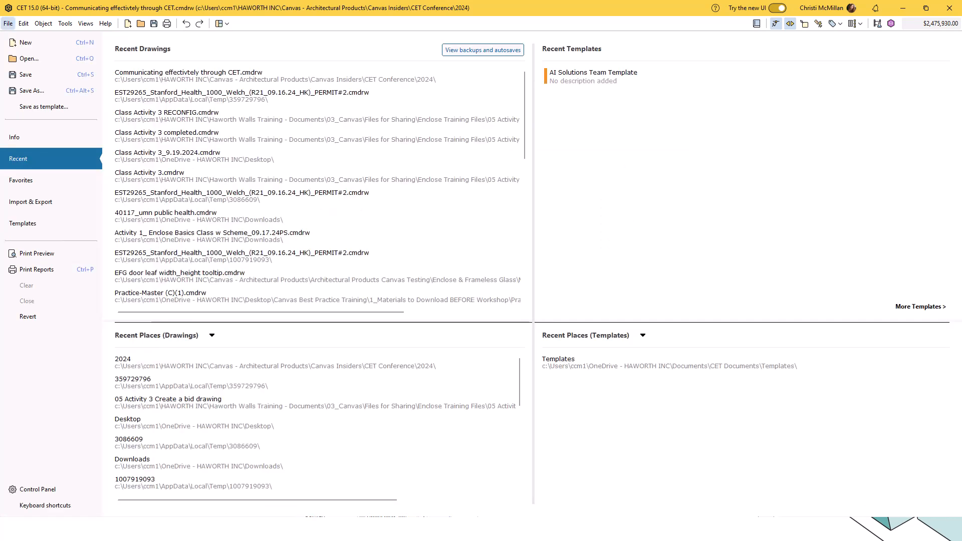
{"action": "left_click", "coordinate": [30, 201]}
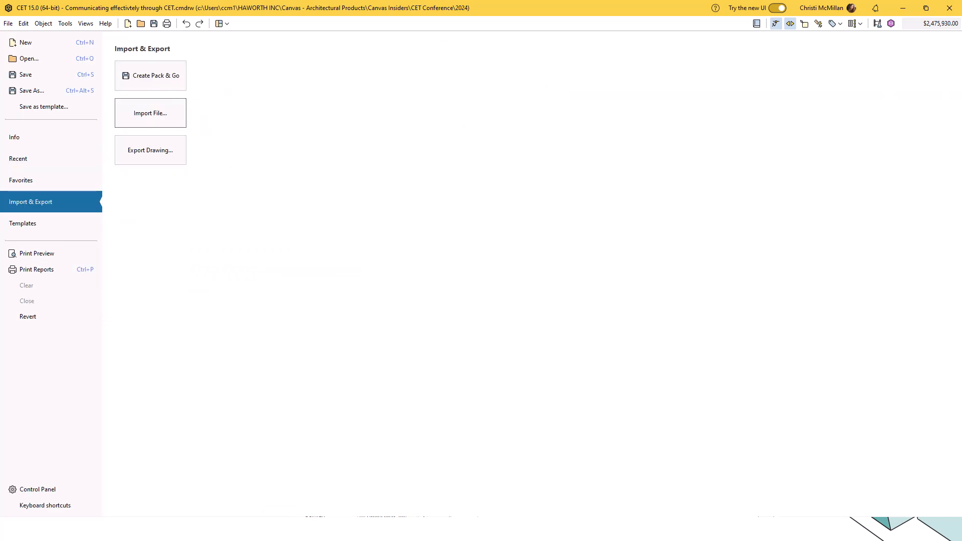
{"action": "left_click", "coordinate": [150, 113]}
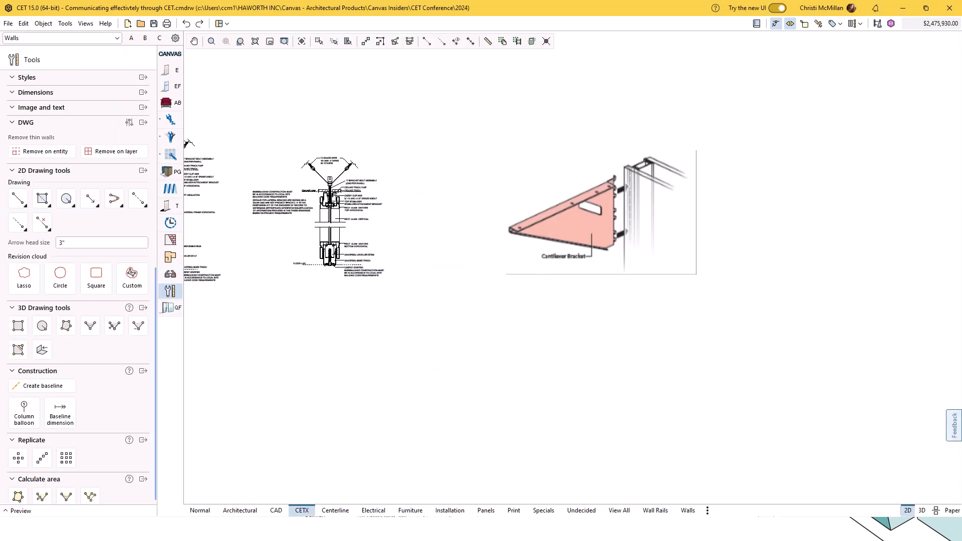
Insert an empty square image frame below the Cantilever Bracket detail.
{"action": "scroll", "coordinate": [79, 300], "scroll_direction": "up", "scroll_amount": 5}
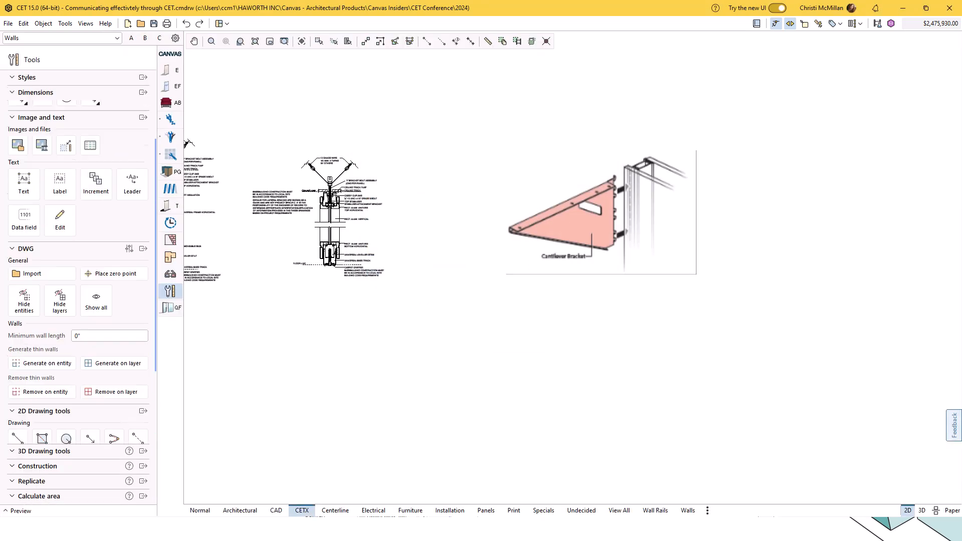
{"action": "scroll", "coordinate": [79, 281], "scroll_direction": "up", "scroll_amount": 3}
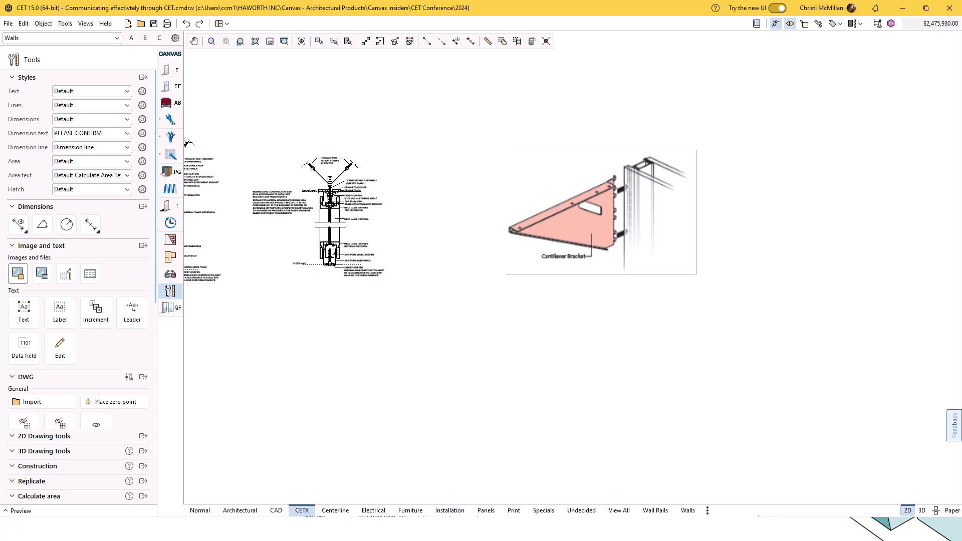
{"action": "left_click", "coordinate": [19, 274]}
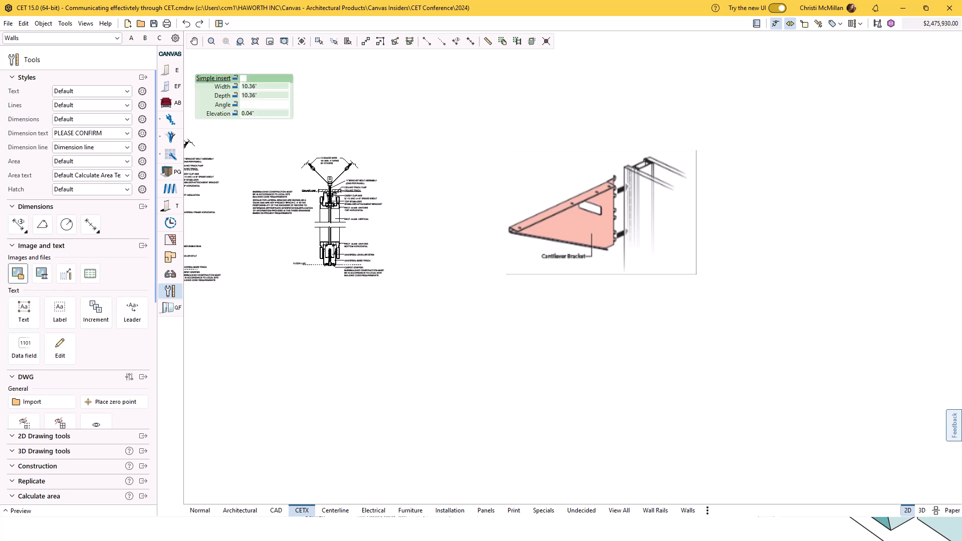
{"action": "left_click", "coordinate": [530, 317]}
{"action": "left_click", "coordinate": [668, 455]}
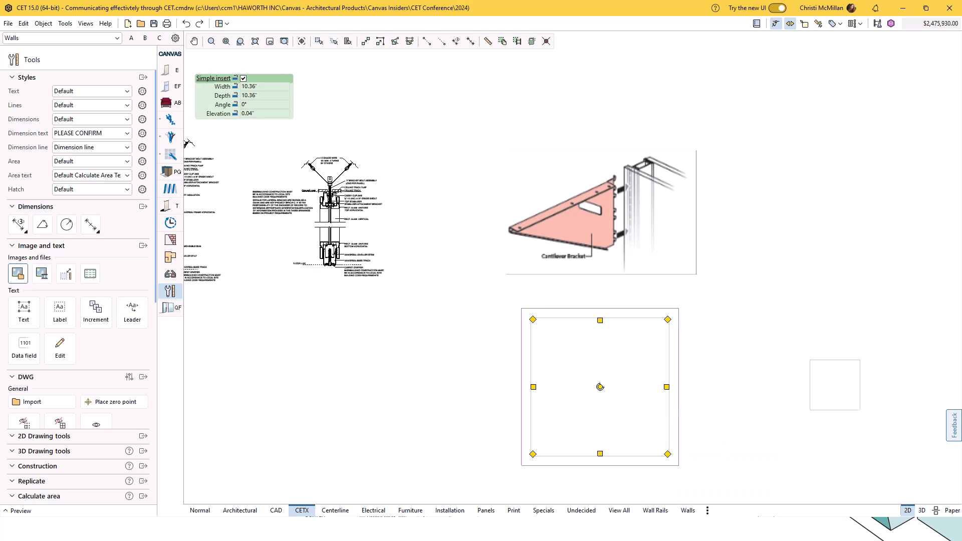
{"action": "key", "text": "Escape"}
Load the image "routing rendering 1" from the CET Conference 2024 folder into the empty image frame below the Cantilever Bracket detail.
{"action": "double_click", "coordinate": [624, 390]}
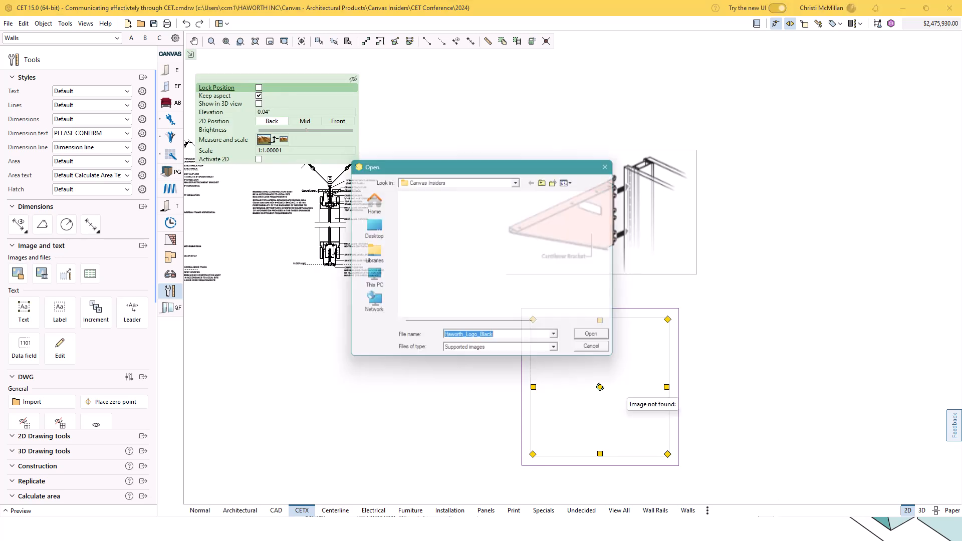
{"action": "scroll", "coordinate": [456, 234], "scroll_direction": "down", "scroll_amount": 4}
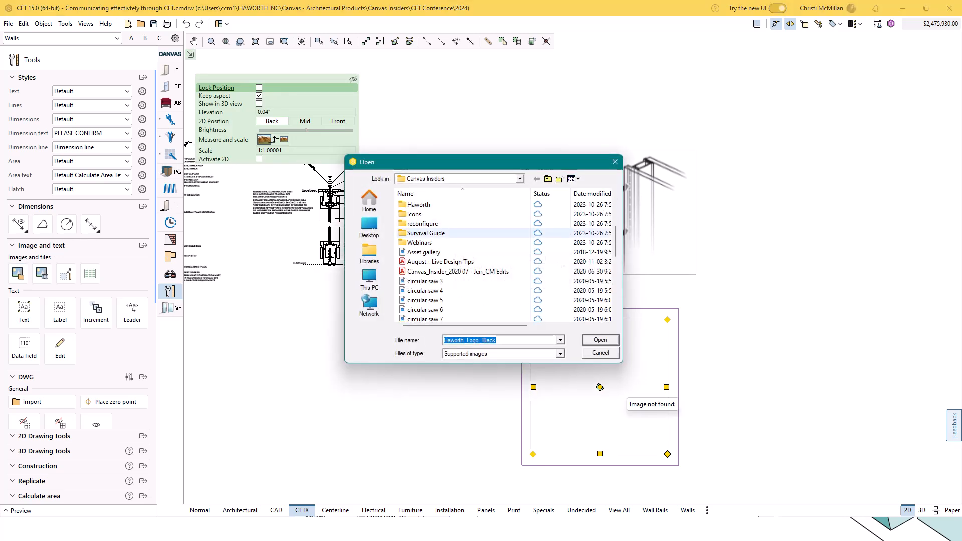
{"action": "scroll", "coordinate": [451, 252], "scroll_direction": "up", "scroll_amount": 2}
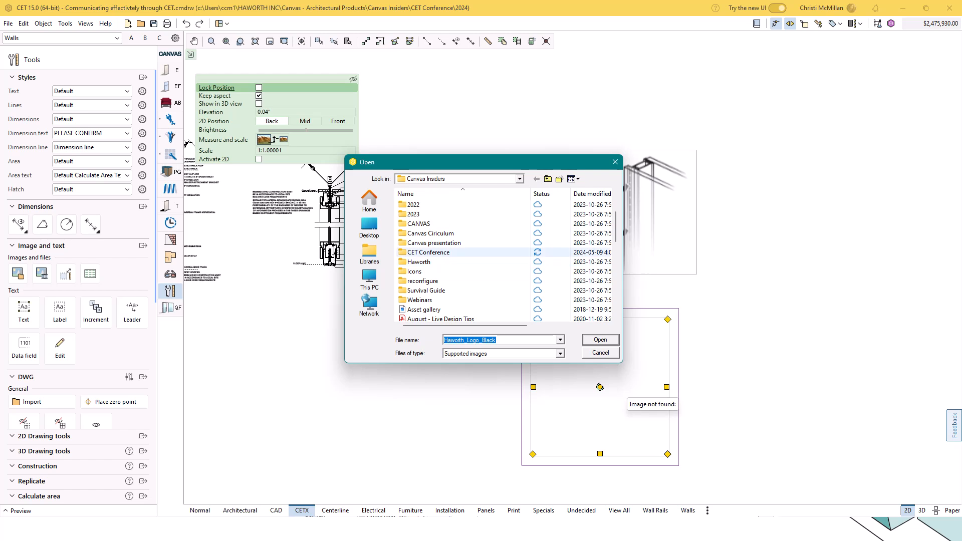
{"action": "double_click", "coordinate": [441, 252]}
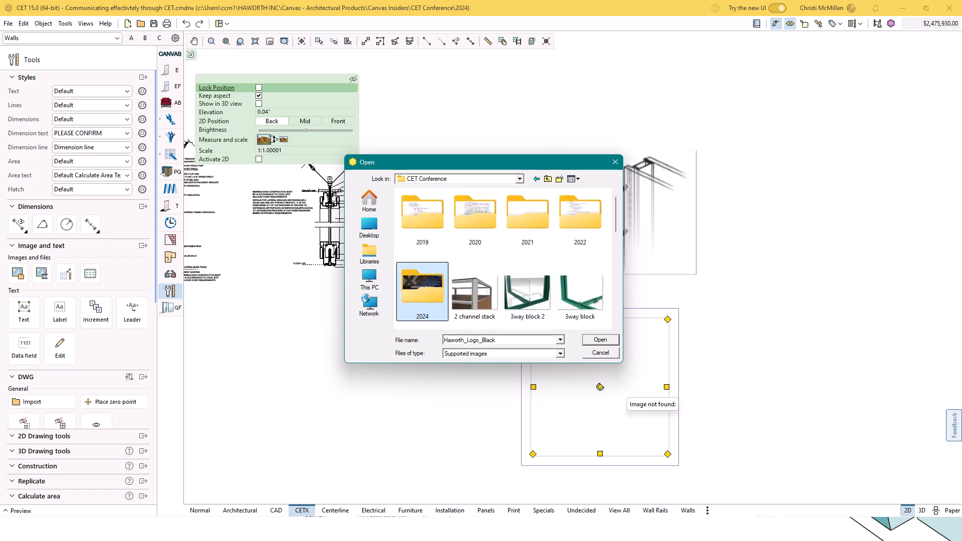
{"action": "double_click", "coordinate": [422, 291]}
{"action": "scroll", "coordinate": [504, 258], "scroll_direction": "down", "scroll_amount": 2}
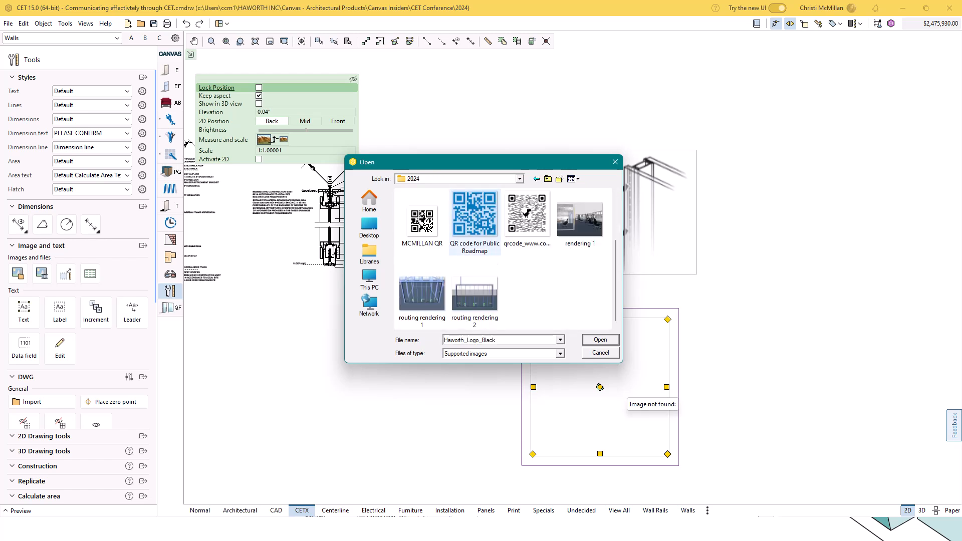
{"action": "left_click", "coordinate": [422, 296]}
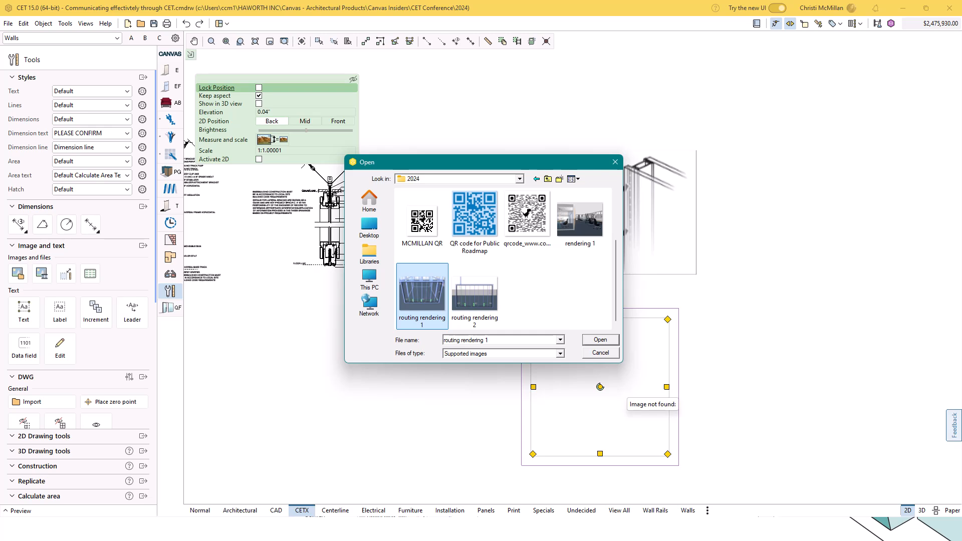
{"action": "left_click", "coordinate": [596, 340]}
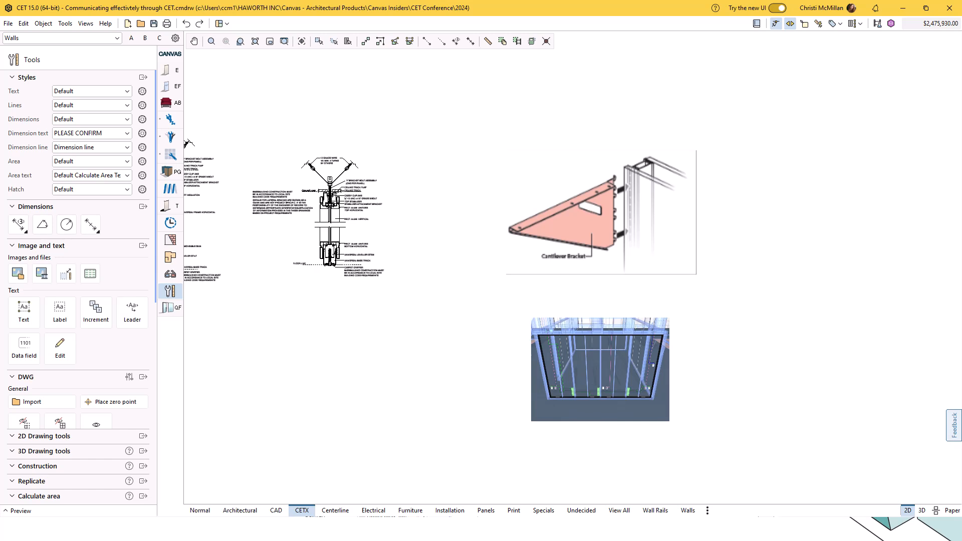
{"action": "scroll", "coordinate": [247, 198], "scroll_direction": "up", "scroll_amount": 3}
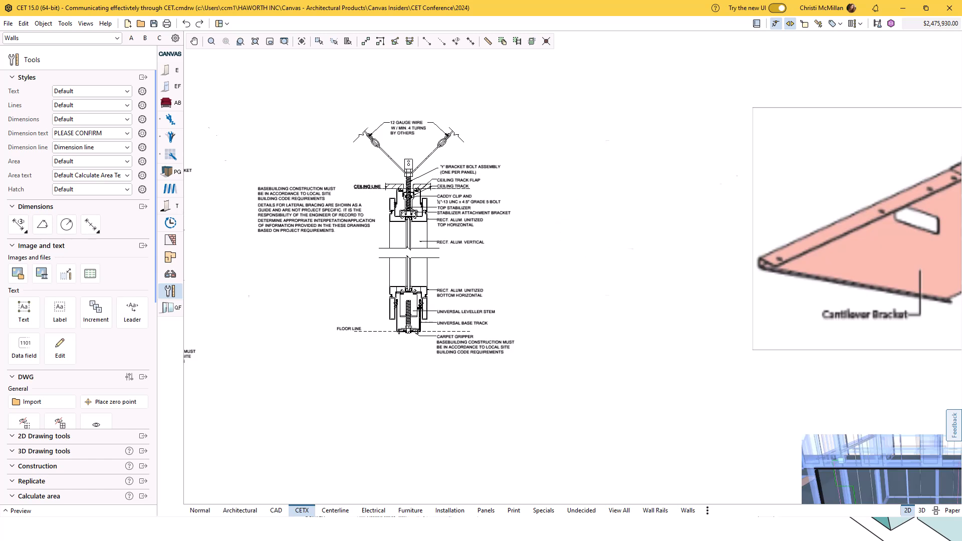
{"action": "scroll", "coordinate": [344, 199], "scroll_direction": "down", "scroll_amount": 3}
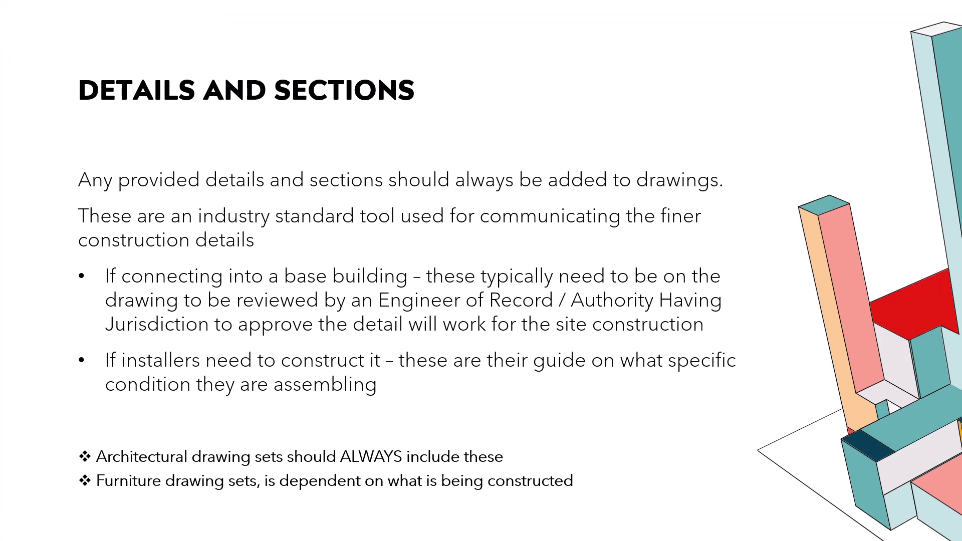
{"action": "key", "text": "Right"}
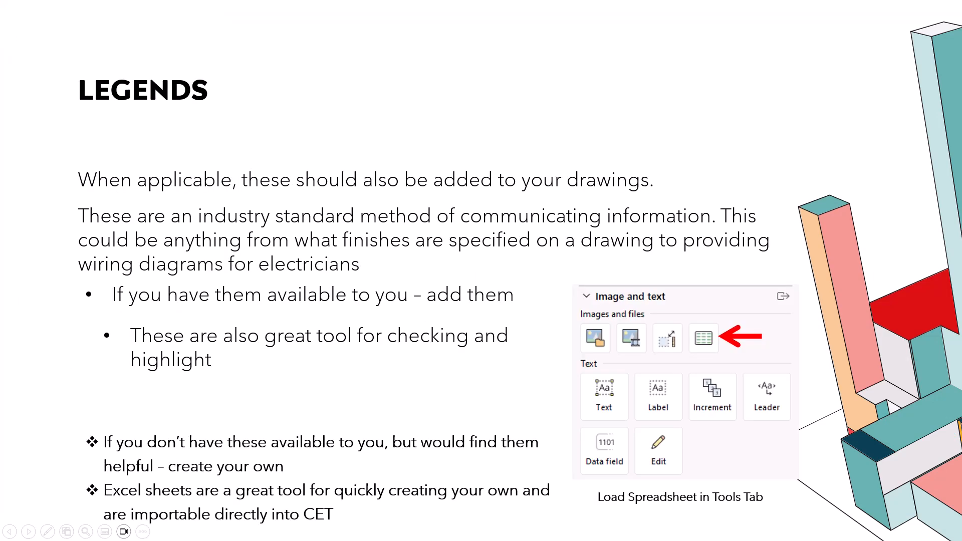